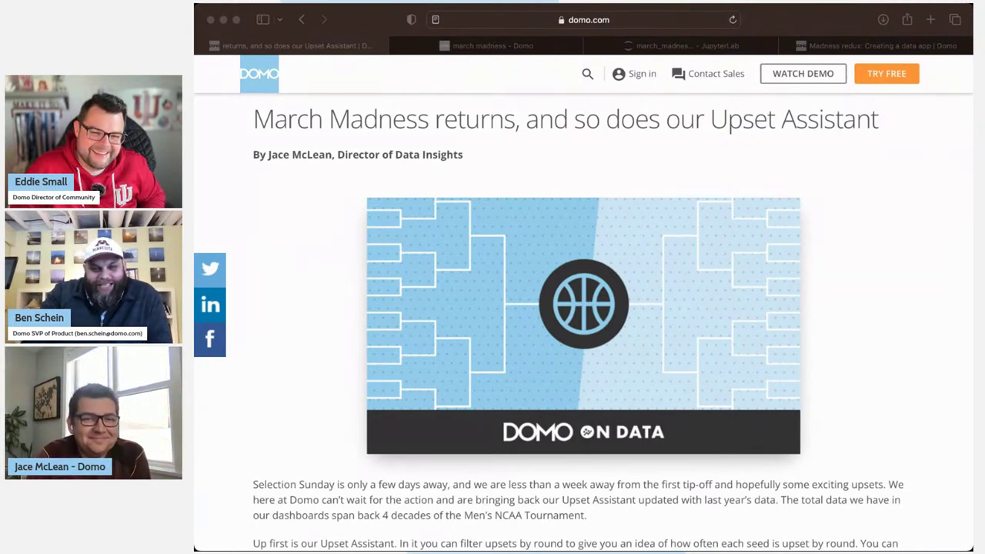
- Return to the Domosphere blog and reopen the 'March Madness returns, and so does our Upset Assistant' article
{"action": "key", "text": "super+bracketleft"}
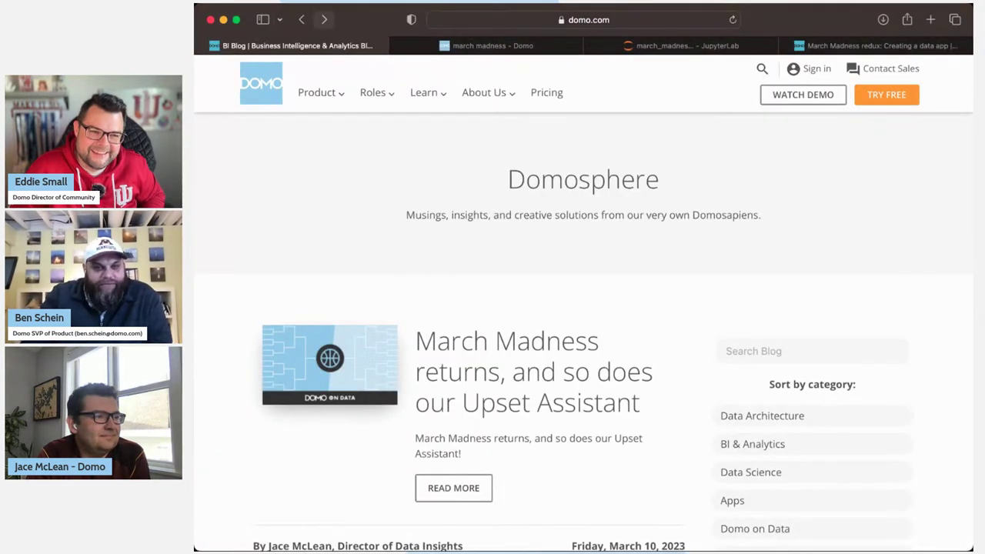
{"action": "left_click", "coordinate": [534, 371]}
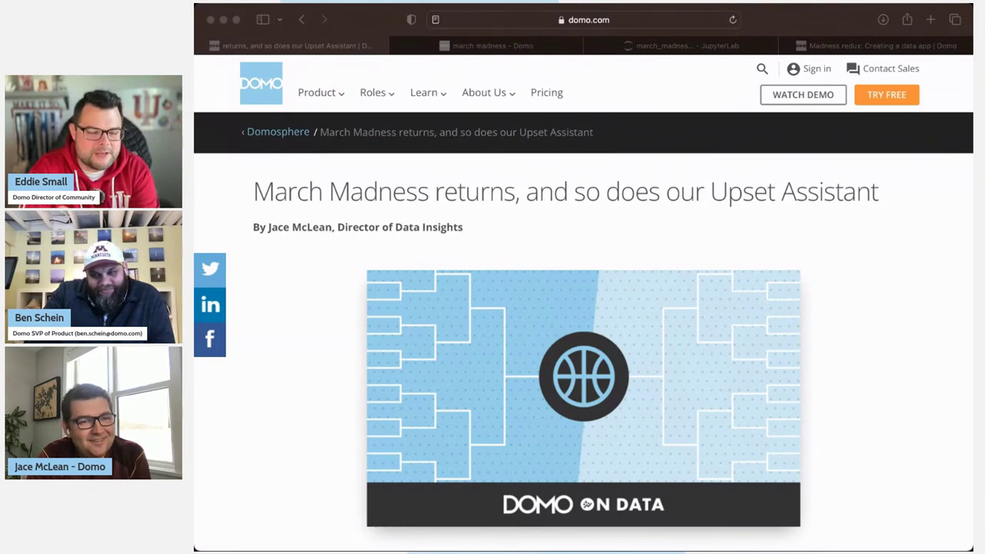
{"action": "key", "text": "super+Tab"}
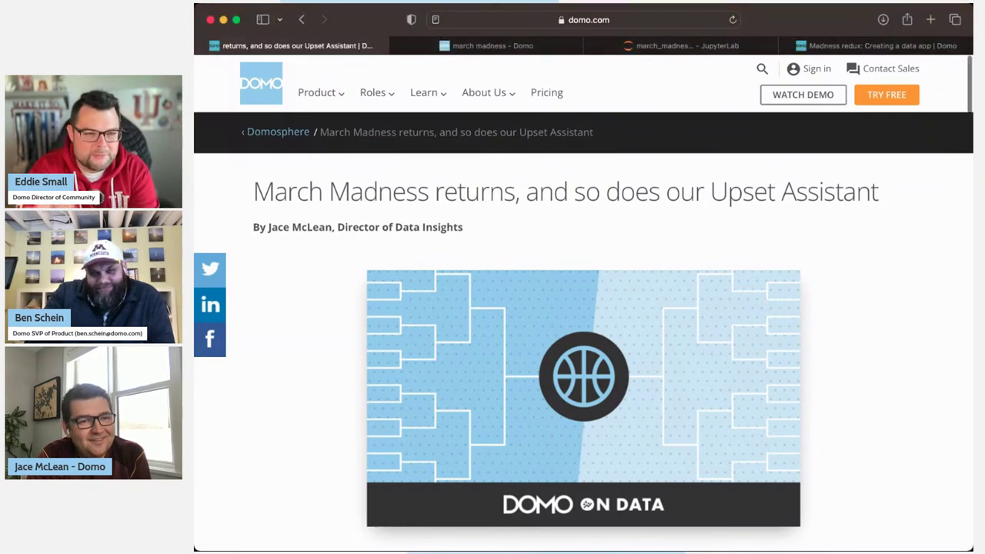
- Scroll the article down past the banner and intro to the Upset Assistant's Round filter and Most Common Upsets tree map
{"action": "scroll", "coordinate": [583, 307], "scroll_direction": "down", "scroll_amount": 1}
{"action": "scroll", "coordinate": [584, 308], "scroll_direction": "up", "scroll_amount": 1}
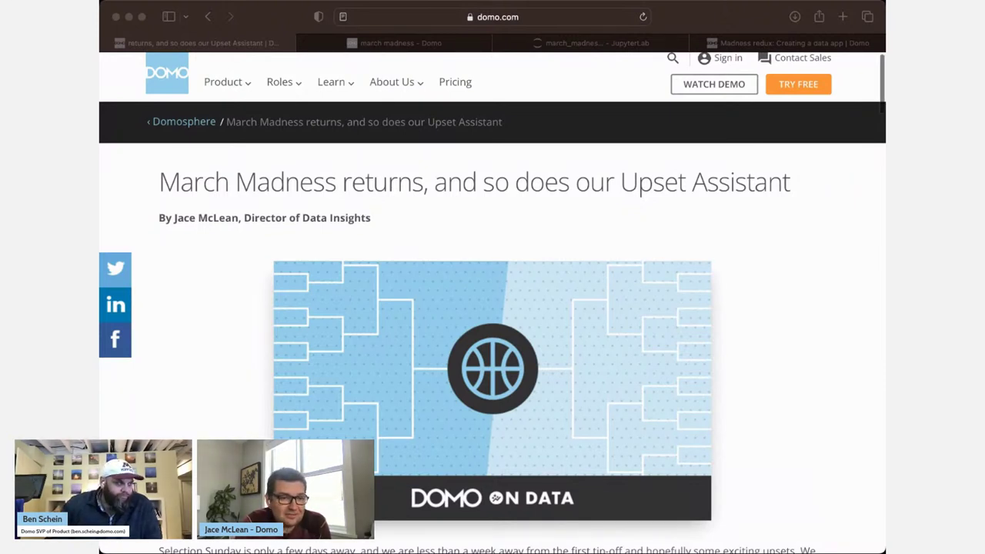
{"action": "scroll", "coordinate": [492, 308], "scroll_direction": "down", "scroll_amount": 1}
{"action": "scroll", "coordinate": [493, 307], "scroll_direction": "down", "scroll_amount": 2}
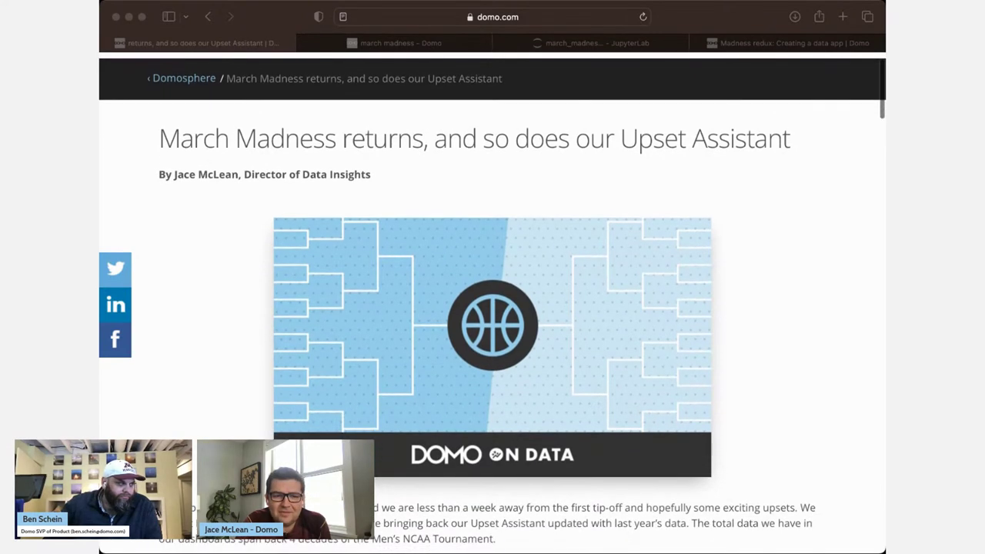
{"action": "scroll", "coordinate": [493, 307], "scroll_direction": "down", "scroll_amount": 4}
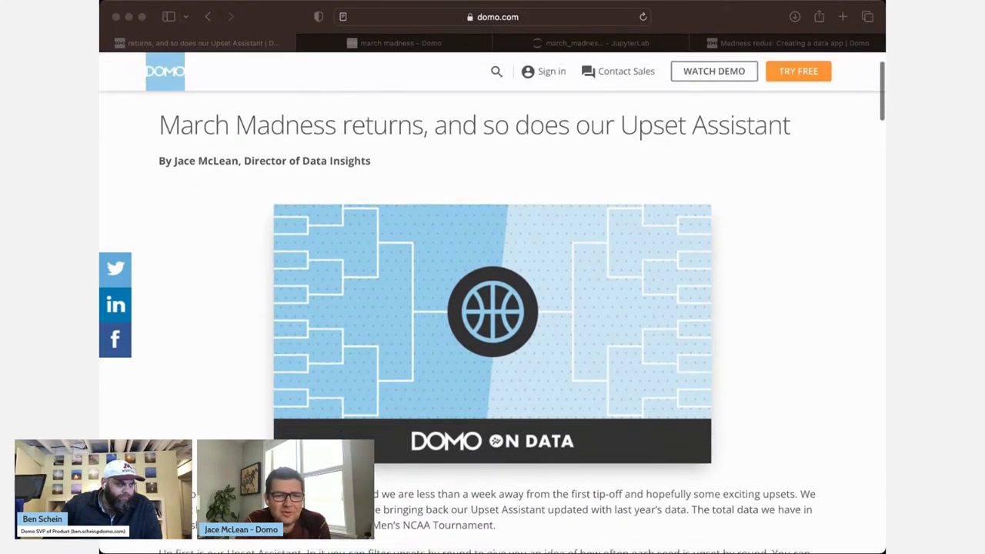
{"action": "scroll", "coordinate": [493, 308], "scroll_direction": "down", "scroll_amount": 6}
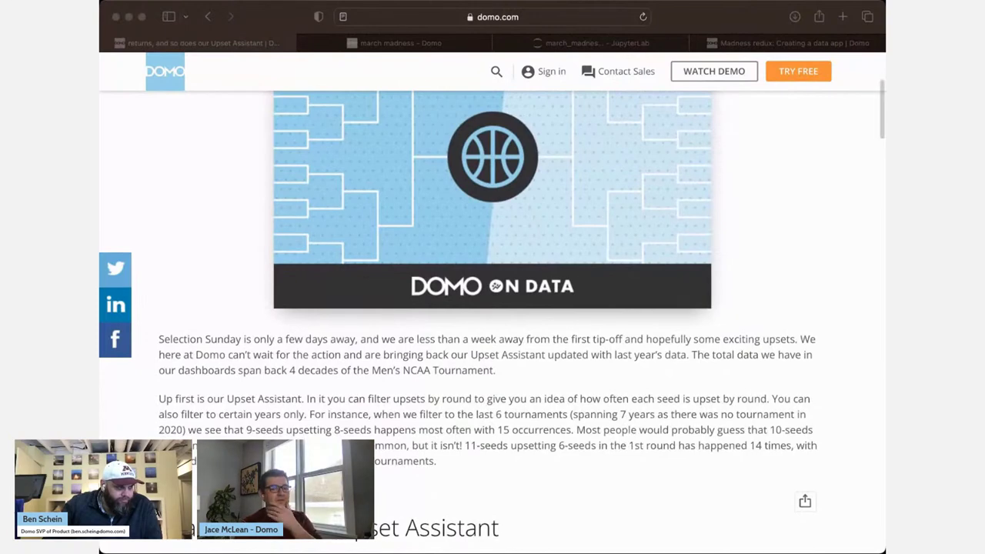
{"action": "scroll", "coordinate": [493, 308], "scroll_direction": "down", "scroll_amount": 1}
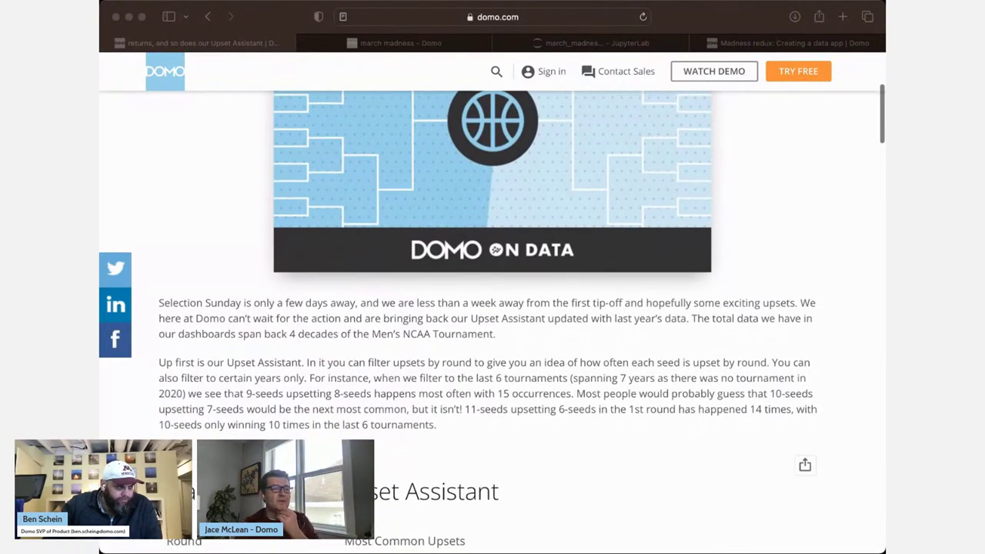
{"action": "scroll", "coordinate": [493, 307], "scroll_direction": "up", "scroll_amount": 10}
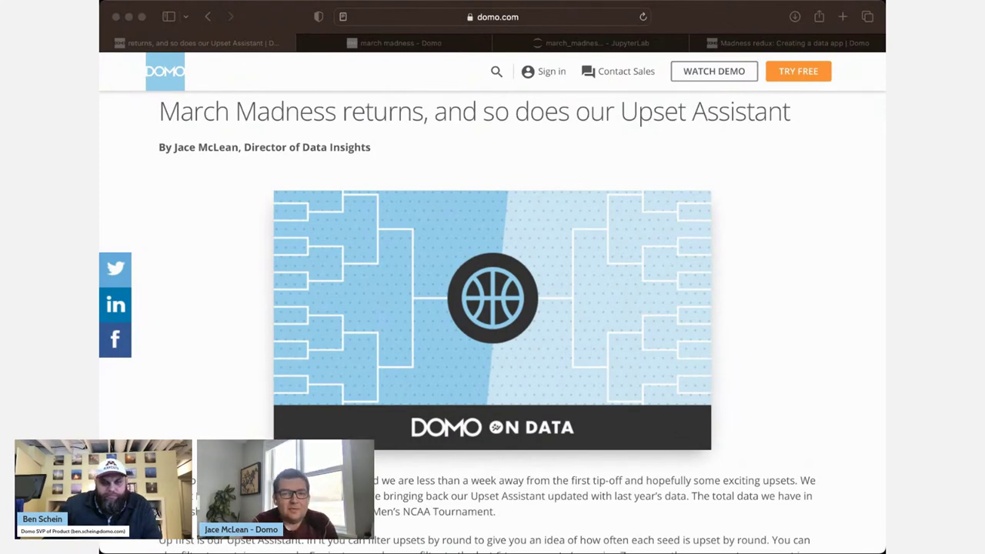
{"action": "scroll", "coordinate": [493, 307], "scroll_direction": "down", "scroll_amount": 4}
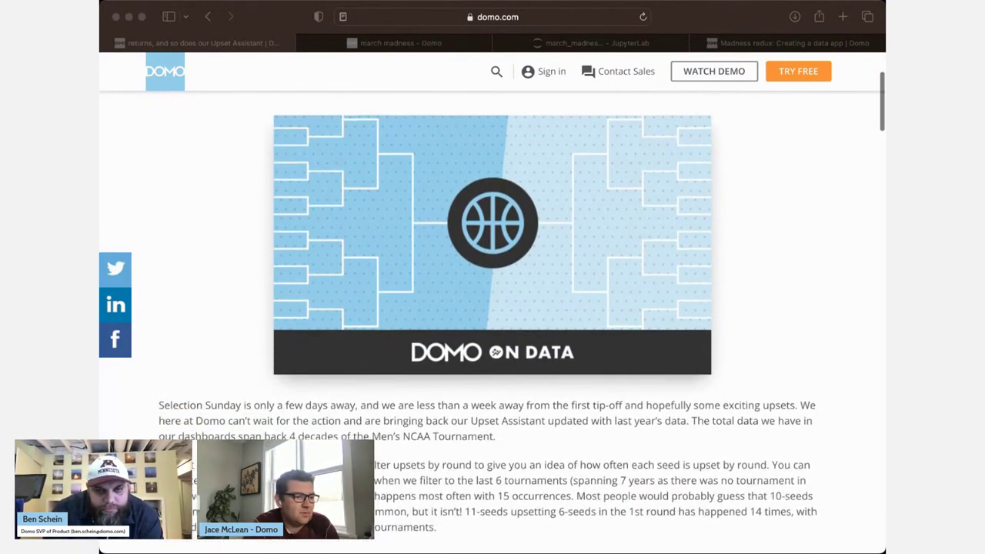
{"action": "scroll", "coordinate": [493, 308], "scroll_direction": "down", "scroll_amount": 2}
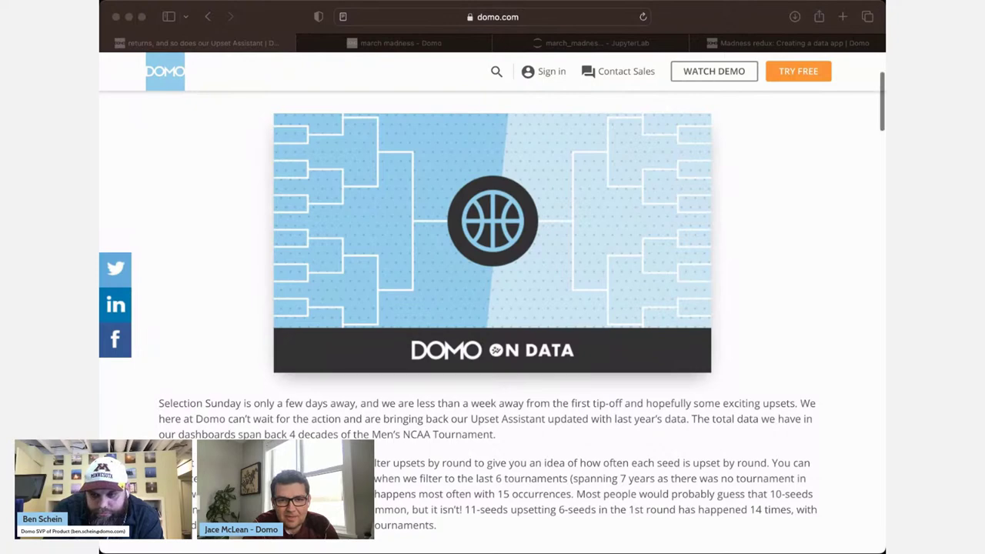
{"action": "scroll", "coordinate": [493, 323], "scroll_direction": "down", "scroll_amount": 4}
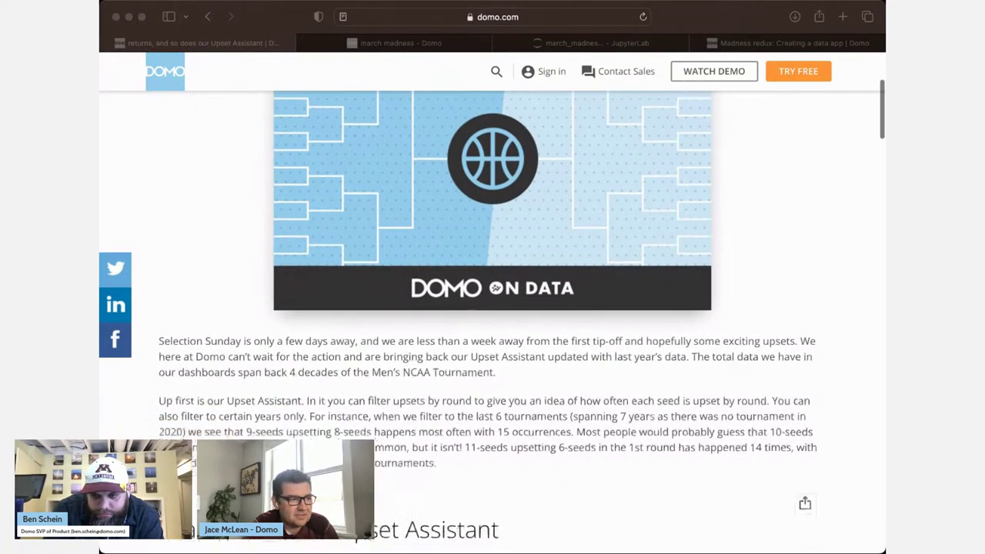
{"action": "scroll", "coordinate": [493, 308], "scroll_direction": "up", "scroll_amount": 1}
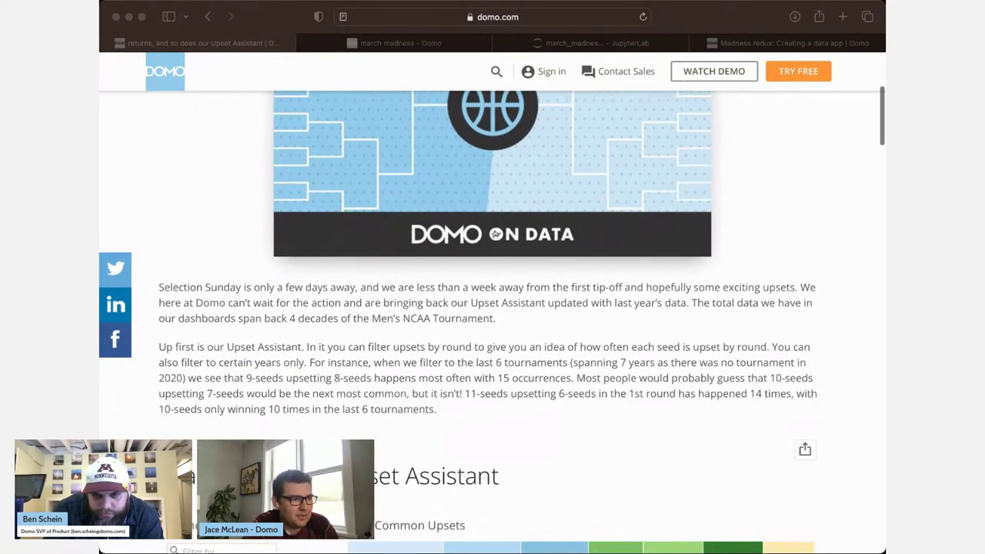
{"action": "scroll", "coordinate": [492, 324], "scroll_direction": "down", "scroll_amount": 4}
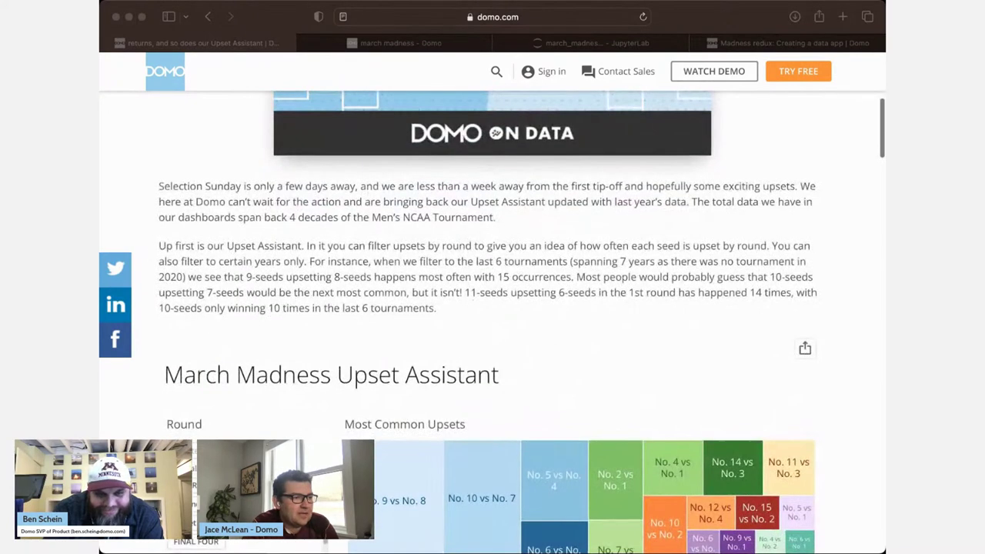
{"action": "scroll", "coordinate": [493, 323], "scroll_direction": "up", "scroll_amount": 1}
{"action": "scroll", "coordinate": [492, 323], "scroll_direction": "down", "scroll_amount": 3}
{"action": "scroll", "coordinate": [488, 315], "scroll_direction": "down", "scroll_amount": 3}
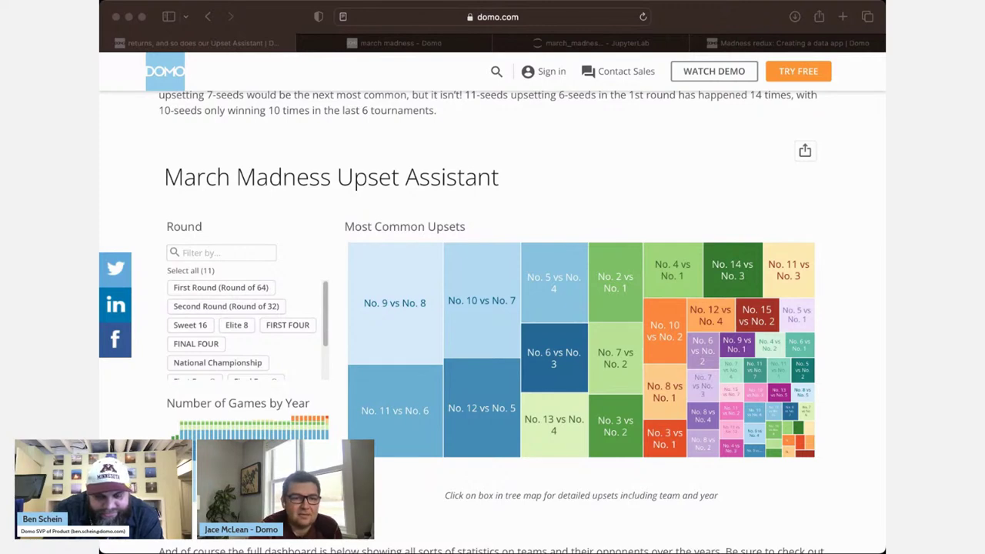
- Deselect the 'Second Round (Round of 32)' filter so No. 9 vs No. 8 and No. 11 vs No. 6 lead with 15 upsets
{"action": "scroll", "coordinate": [493, 323], "scroll_direction": "down", "scroll_amount": 3}
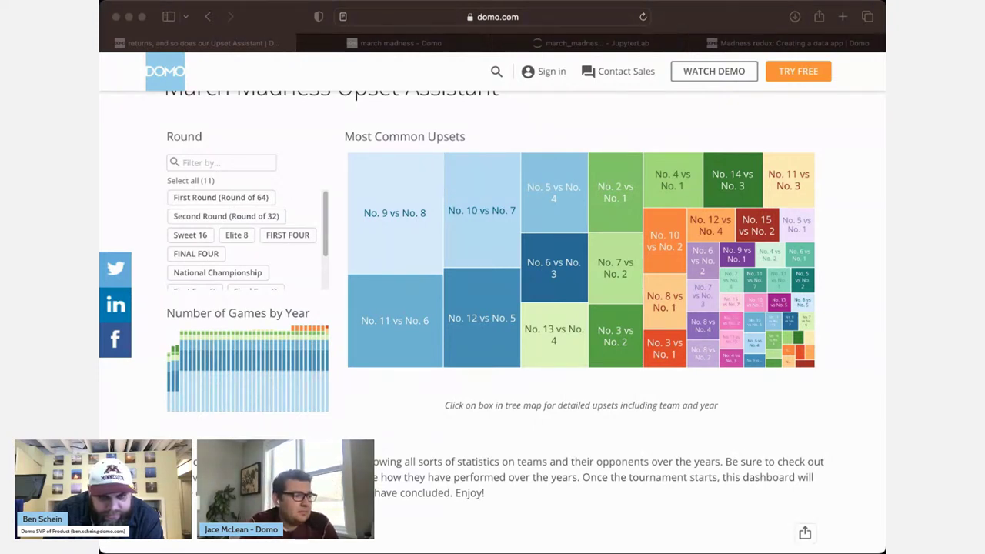
{"action": "key", "text": "super+Tab"}
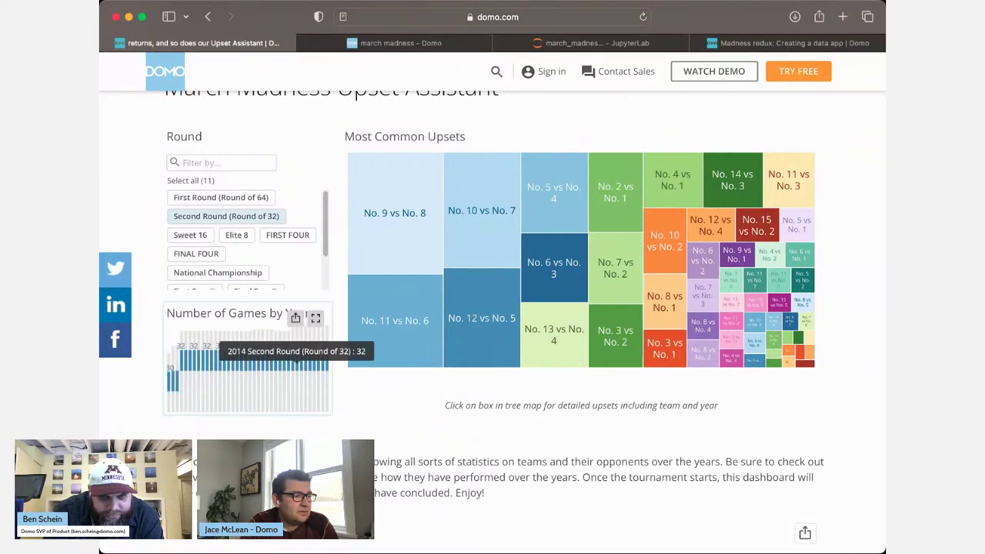
{"action": "left_click", "coordinate": [225, 216]}
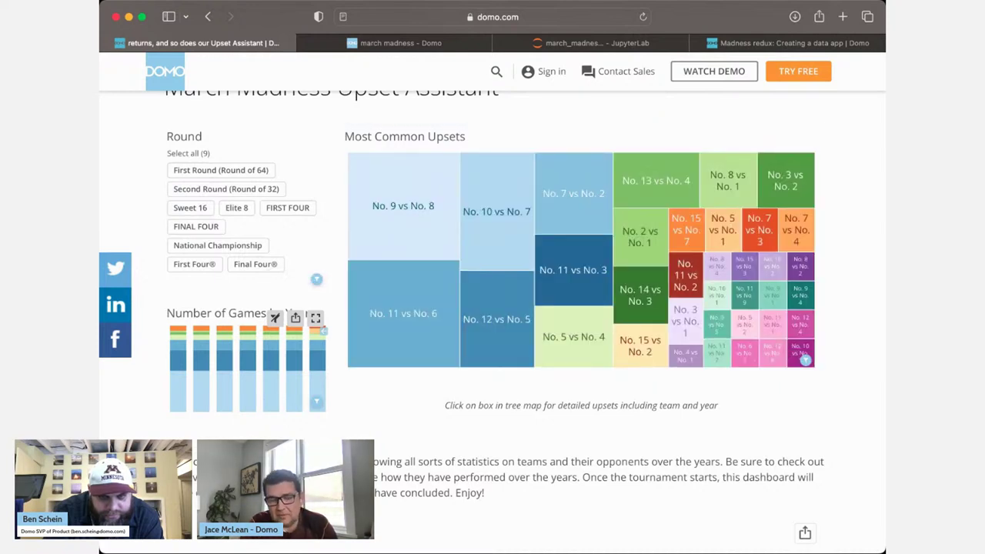
{"action": "mouse_move", "coordinate": [407, 192]}
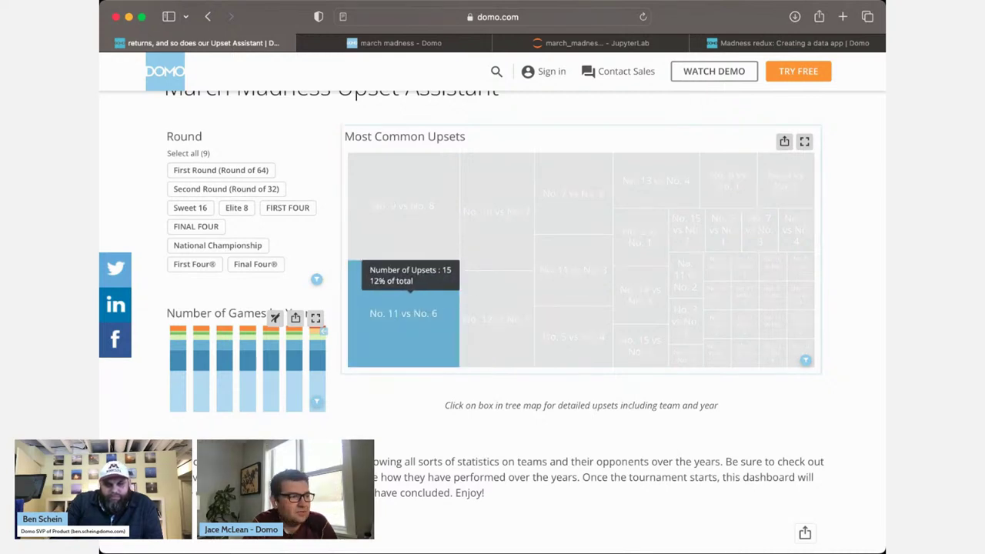
- Apply and then remove the 'First Round (Round of 64)' filter, leaving every round shown
{"action": "left_click", "coordinate": [247, 385]}
{"action": "left_click", "coordinate": [247, 384]}
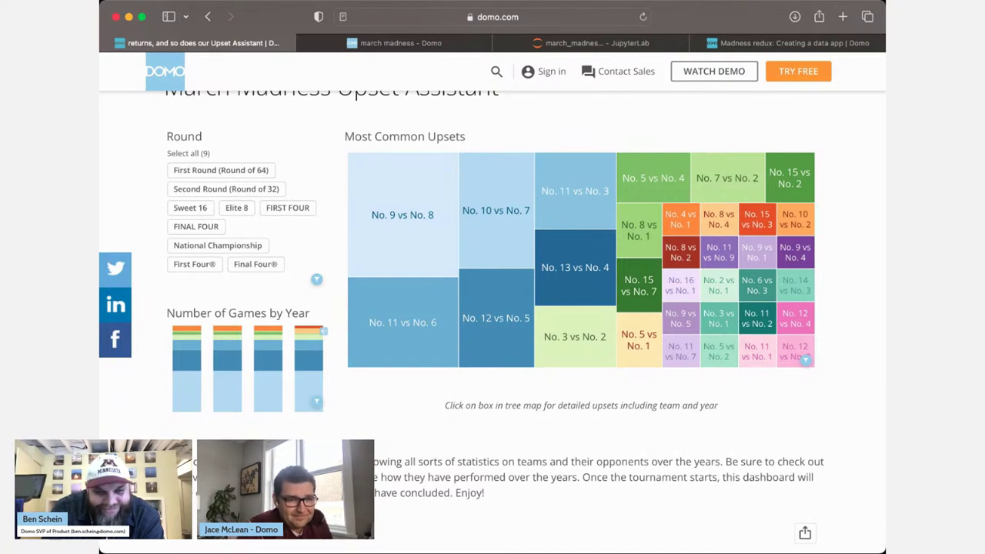
{"action": "scroll", "coordinate": [493, 308], "scroll_direction": "down", "scroll_amount": 1}
{"action": "scroll", "coordinate": [493, 308], "scroll_direction": "up", "scroll_amount": 2}
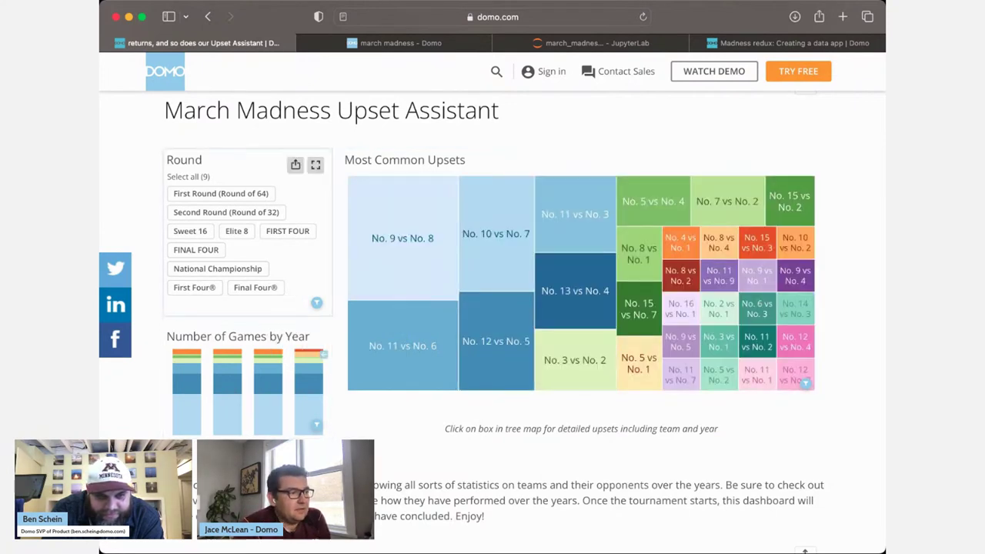
- Filter to Second Round, read the upset tiles (No. 11 vs No. 3 leads with 5), then scroll toward the historical stats
{"action": "left_click", "coordinate": [225, 211]}
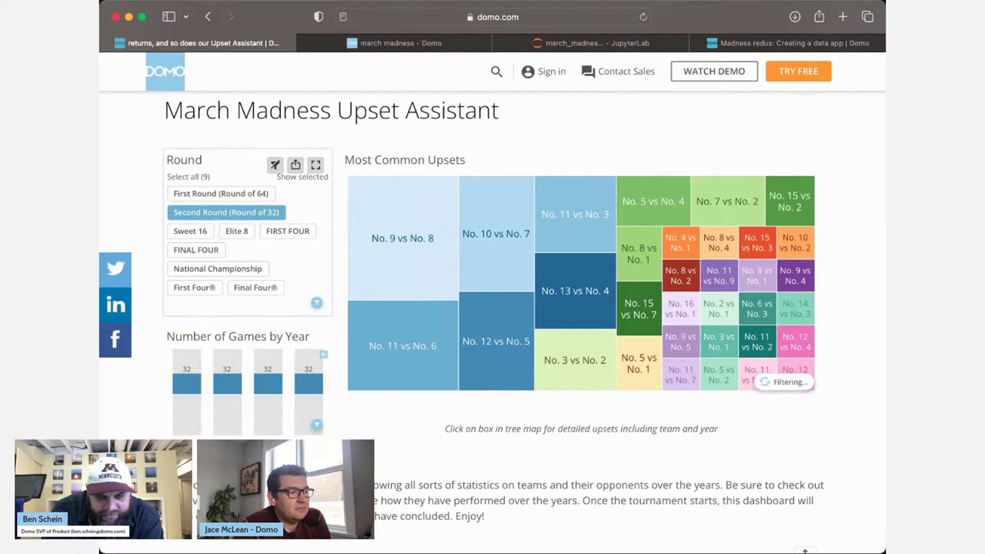
{"action": "mouse_move", "coordinate": [366, 197]}
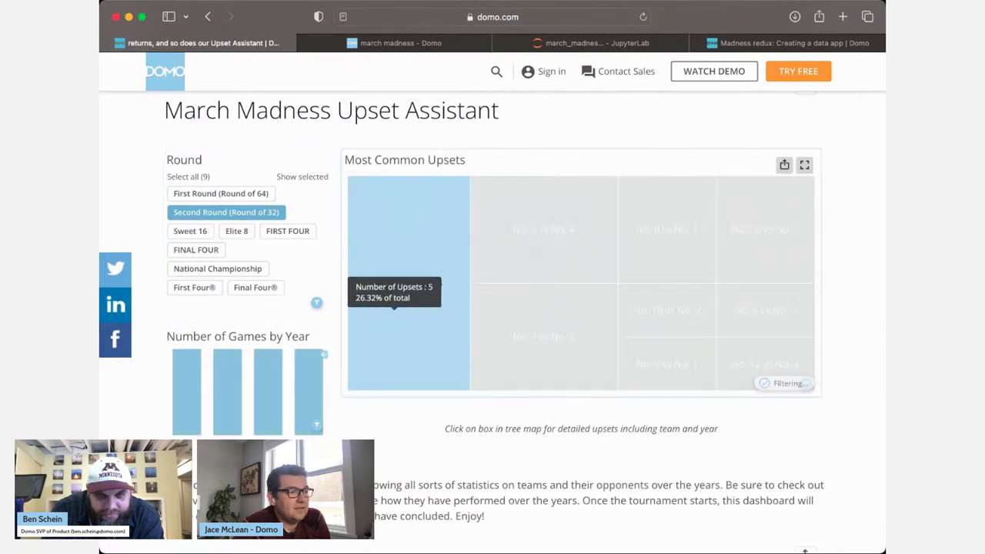
{"action": "mouse_move", "coordinate": [502, 224]}
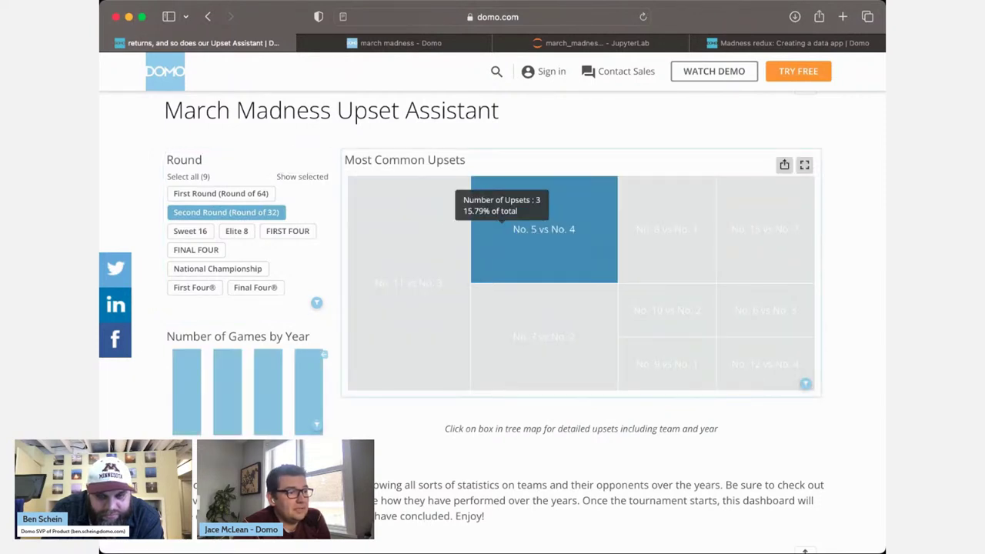
{"action": "mouse_move", "coordinate": [424, 247]}
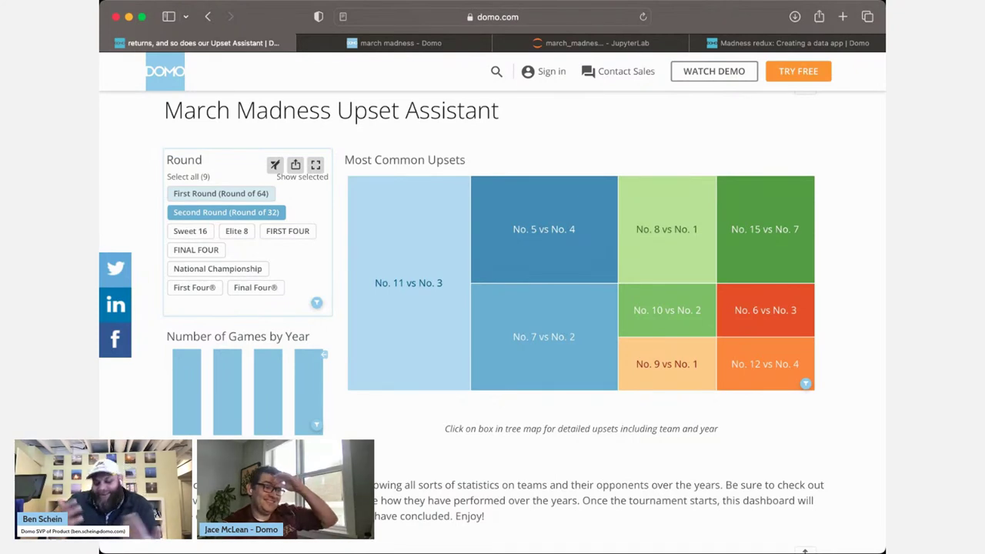
{"action": "mouse_move", "coordinate": [535, 266]}
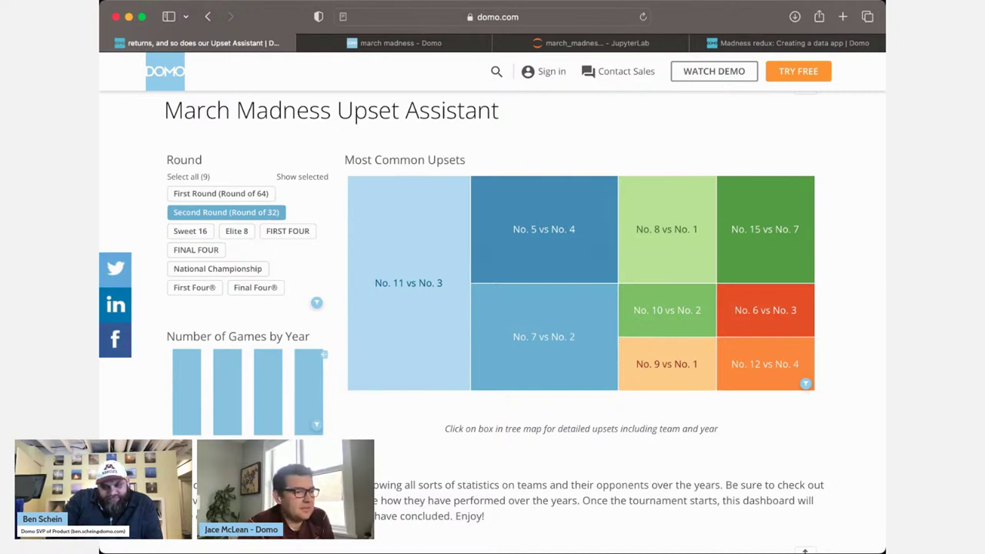
{"action": "scroll", "coordinate": [492, 308], "scroll_direction": "down", "scroll_amount": 5}
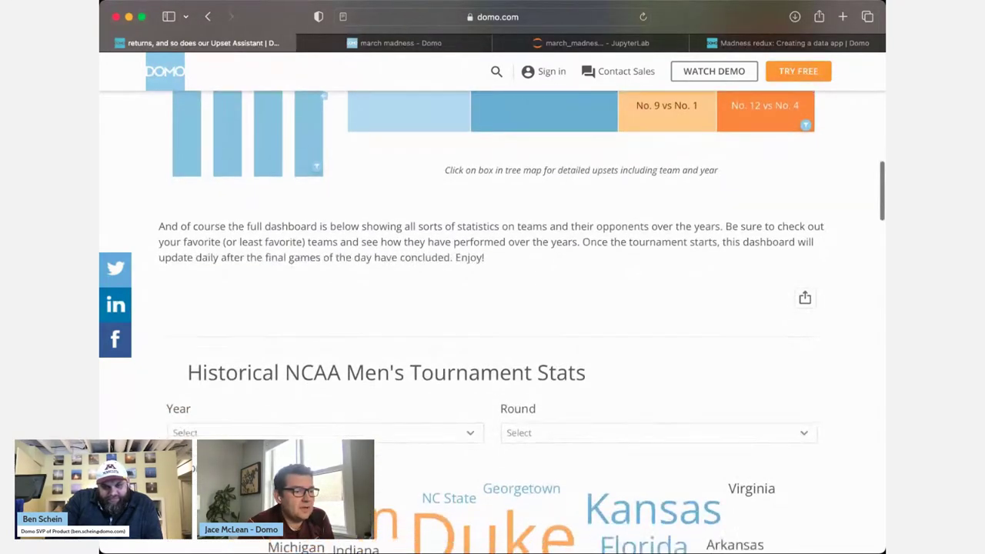
{"action": "scroll", "coordinate": [492, 308], "scroll_direction": "down", "scroll_amount": 3}
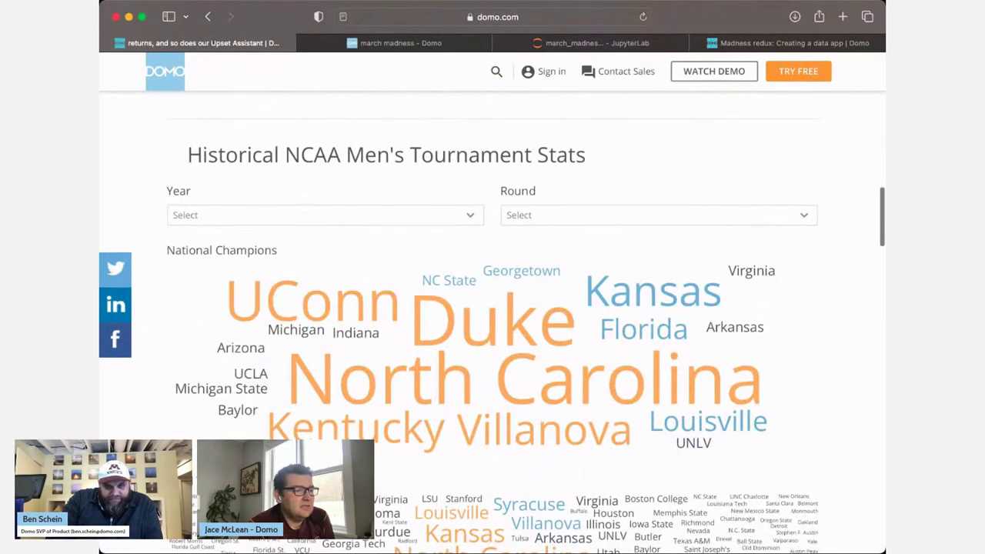
{"action": "scroll", "coordinate": [492, 308], "scroll_direction": "down", "scroll_amount": 1}
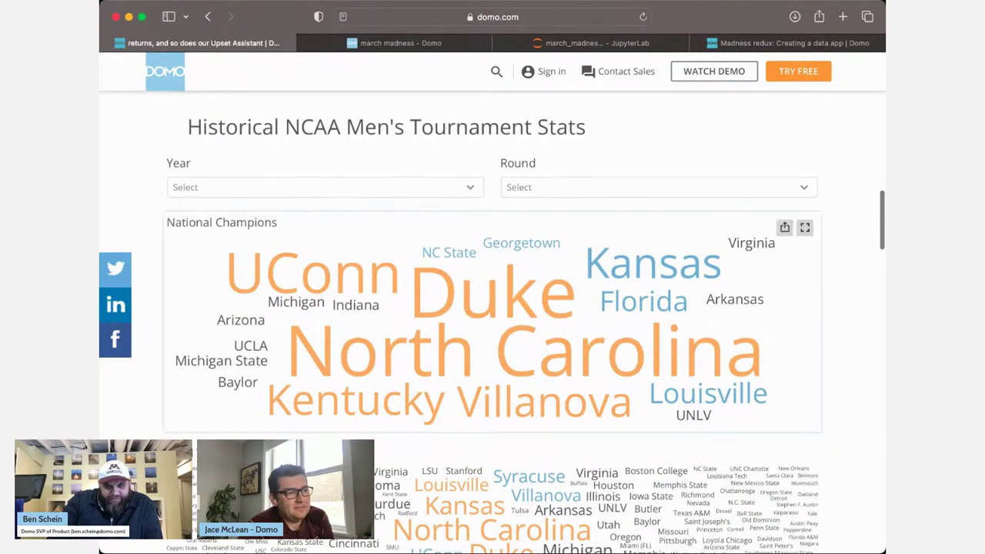
{"action": "scroll", "coordinate": [492, 308], "scroll_direction": "down", "scroll_amount": 1}
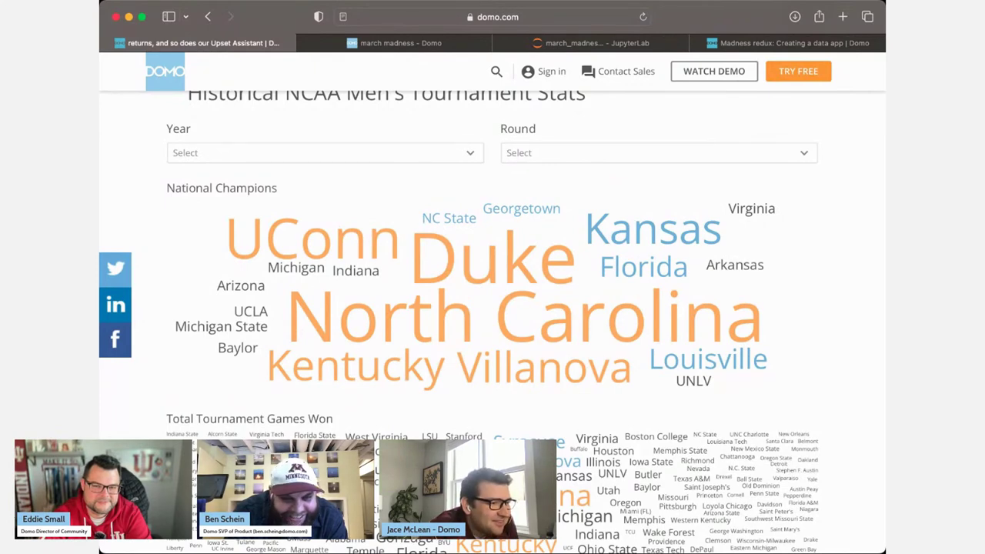
- Scroll past the Total Tournament Games Won word cloud to the Team Specific Stats section's Round and Opponent filters
{"action": "scroll", "coordinate": [493, 307], "scroll_direction": "down", "scroll_amount": 3}
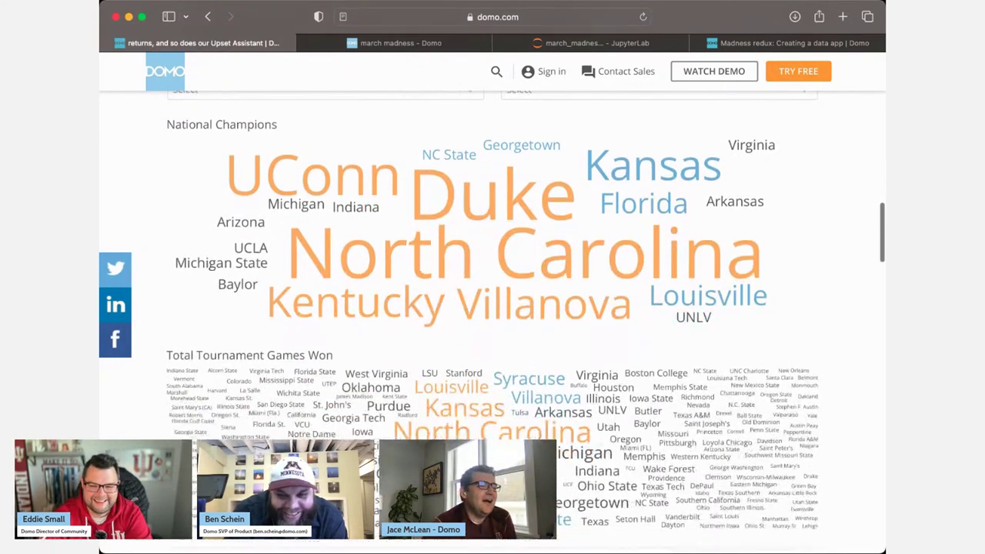
{"action": "scroll", "coordinate": [493, 308], "scroll_direction": "down", "scroll_amount": 1}
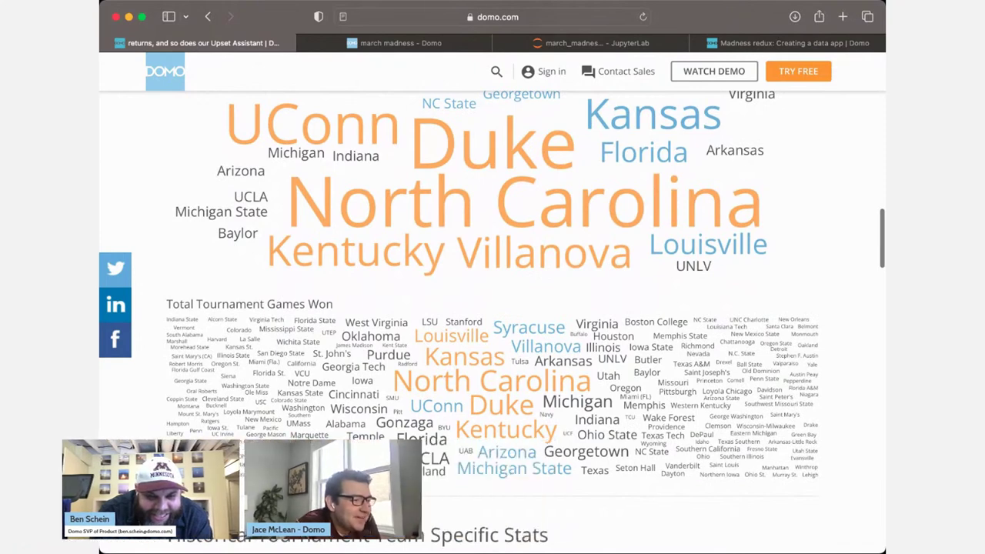
{"action": "mouse_move", "coordinate": [316, 435]}
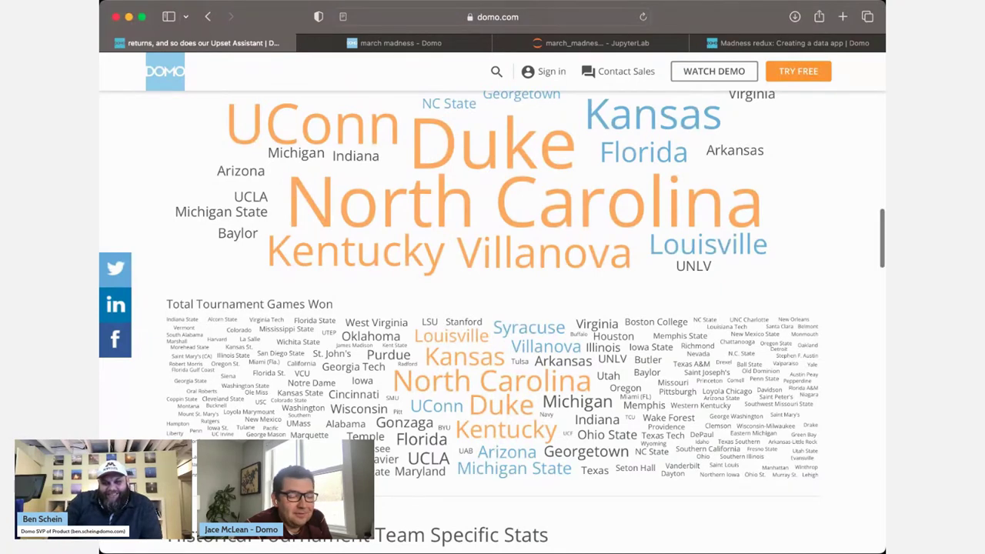
{"action": "scroll", "coordinate": [492, 307], "scroll_direction": "down", "scroll_amount": 1}
{"action": "scroll", "coordinate": [493, 308], "scroll_direction": "up", "scroll_amount": 2}
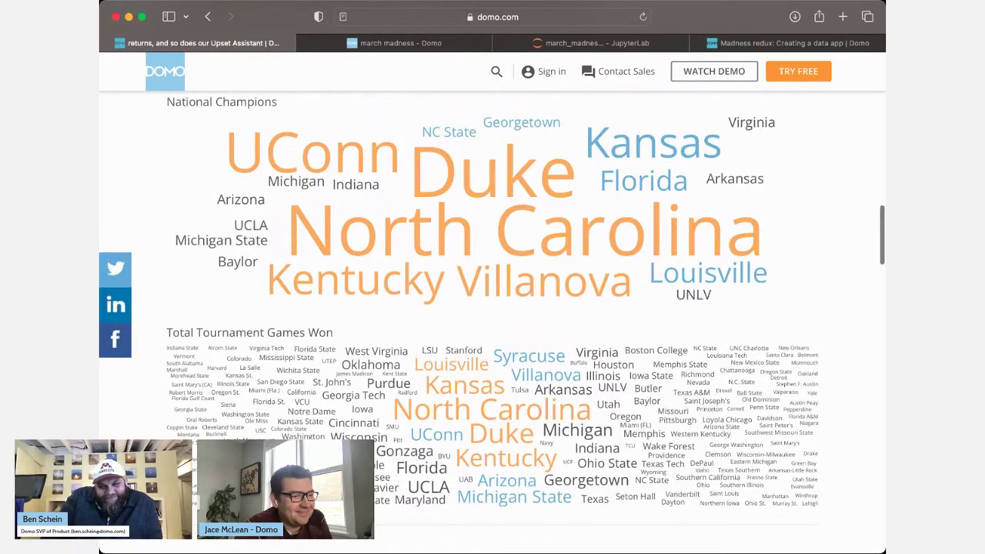
{"action": "scroll", "coordinate": [493, 308], "scroll_direction": "down", "scroll_amount": 3}
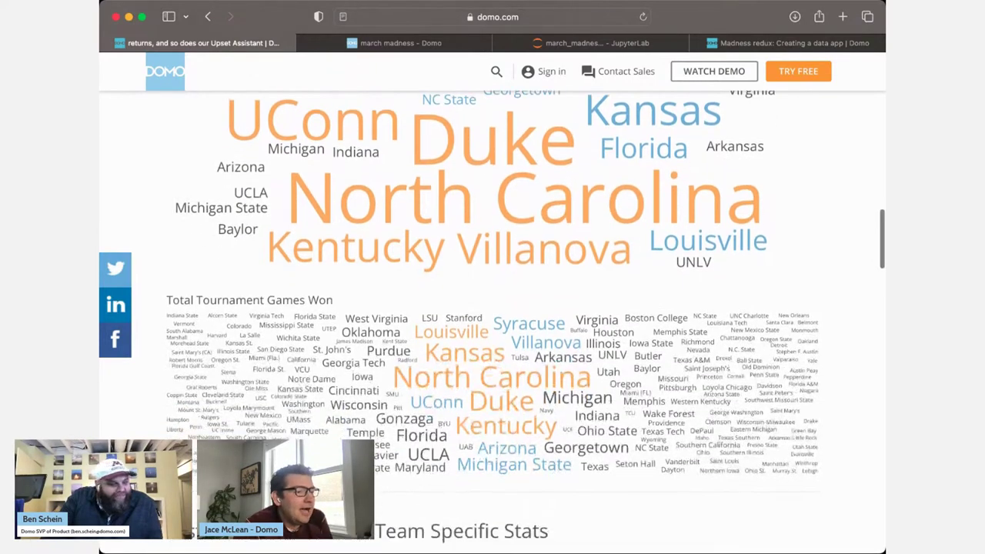
{"action": "scroll", "coordinate": [493, 307], "scroll_direction": "down", "scroll_amount": 3}
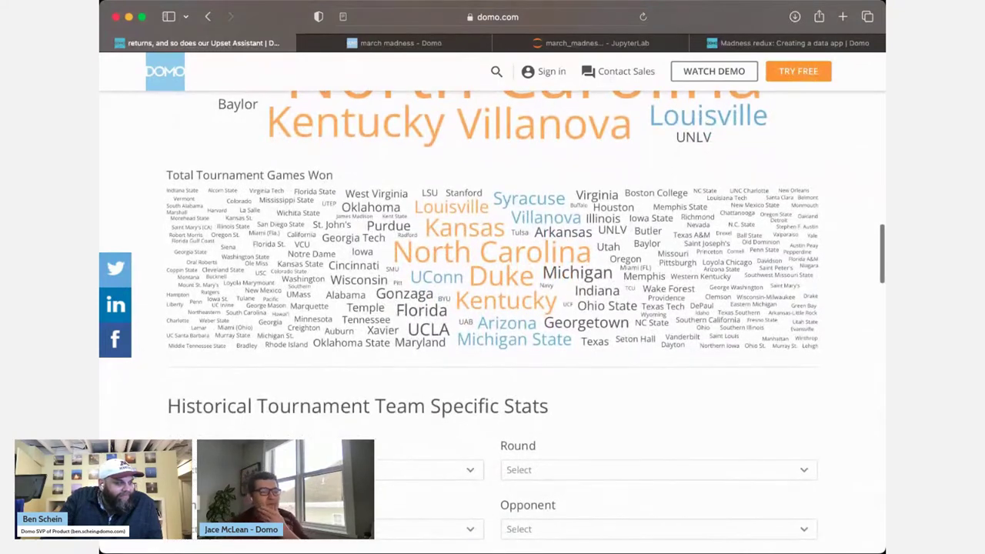
- Scroll to the team stats and set the Team filter to Minnesota
{"action": "scroll", "coordinate": [492, 308], "scroll_direction": "down", "scroll_amount": 2}
{"action": "scroll", "coordinate": [493, 307], "scroll_direction": "down", "scroll_amount": 2}
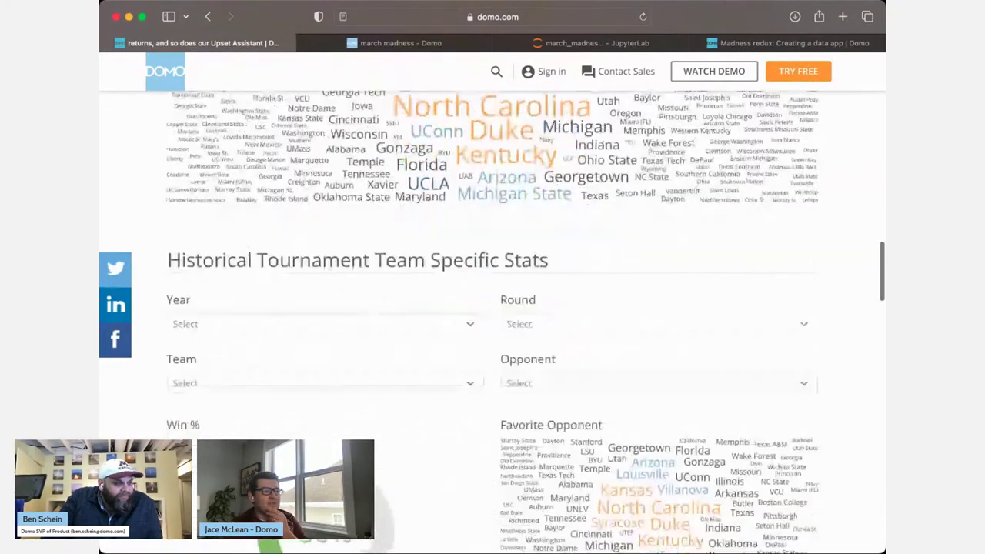
{"action": "scroll", "coordinate": [493, 308], "scroll_direction": "down", "scroll_amount": 1}
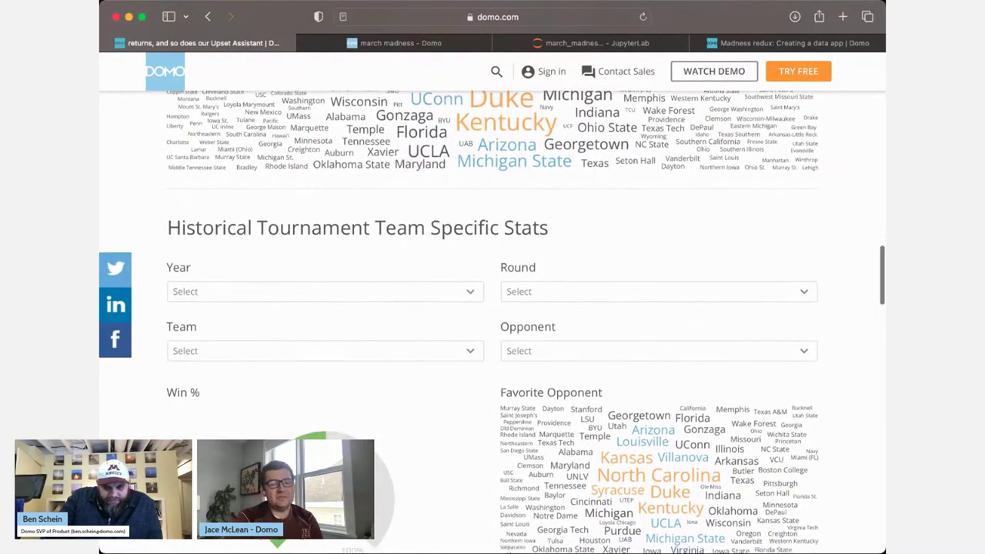
{"action": "scroll", "coordinate": [492, 308], "scroll_direction": "down", "scroll_amount": 1}
{"action": "scroll", "coordinate": [493, 307], "scroll_direction": "down", "scroll_amount": 2}
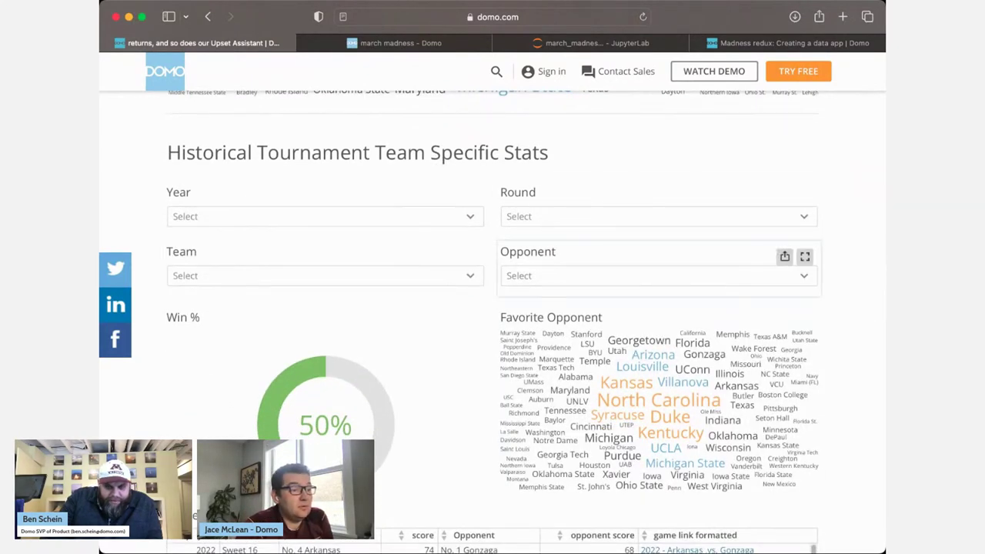
{"action": "scroll", "coordinate": [493, 308], "scroll_direction": "down", "scroll_amount": 2}
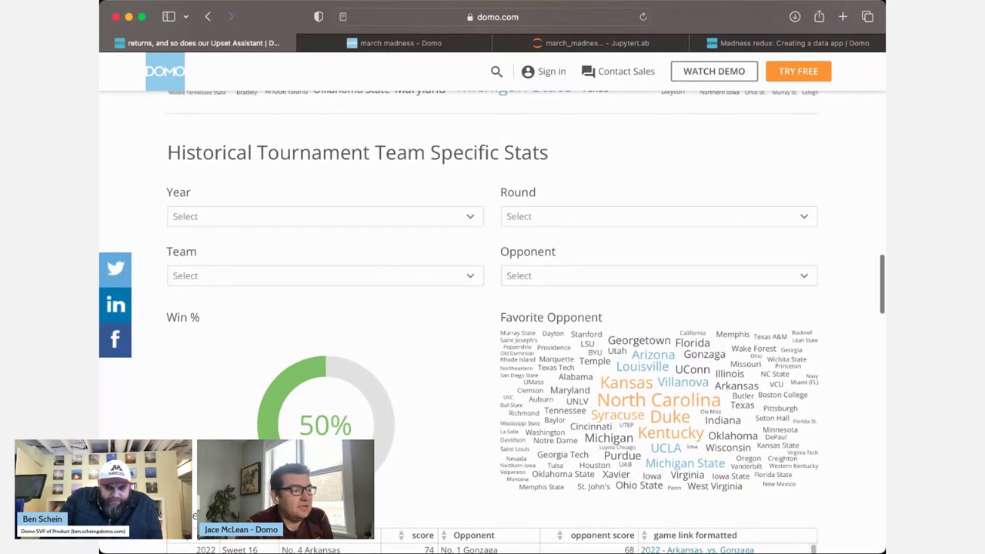
{"action": "scroll", "coordinate": [493, 322], "scroll_direction": "up", "scroll_amount": 1}
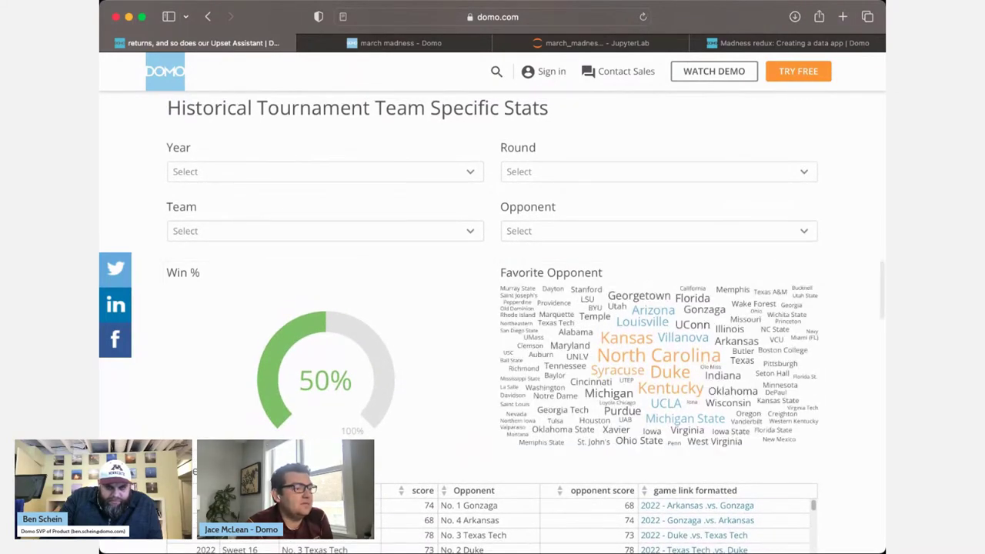
{"action": "left_click", "coordinate": [323, 231]}
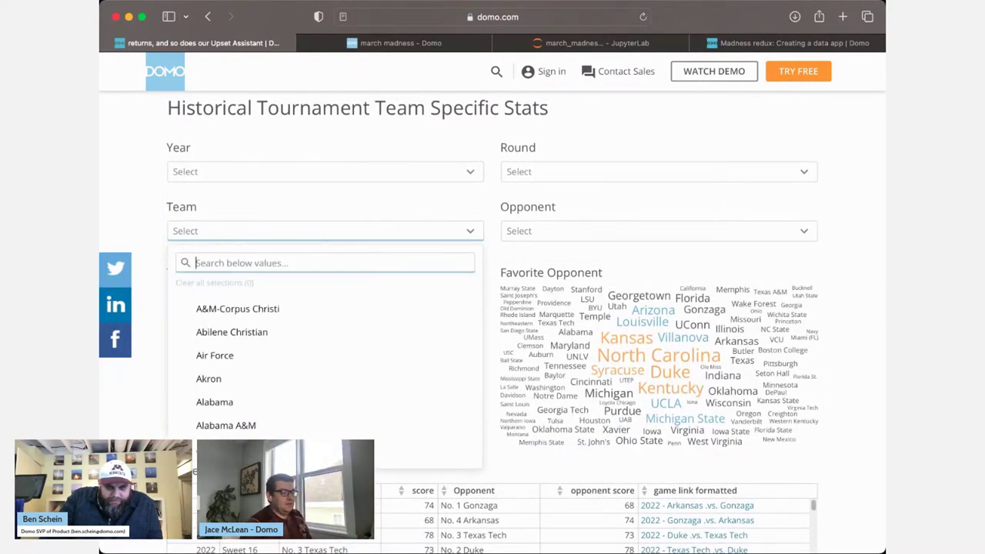
{"action": "type", "text": "minne"}
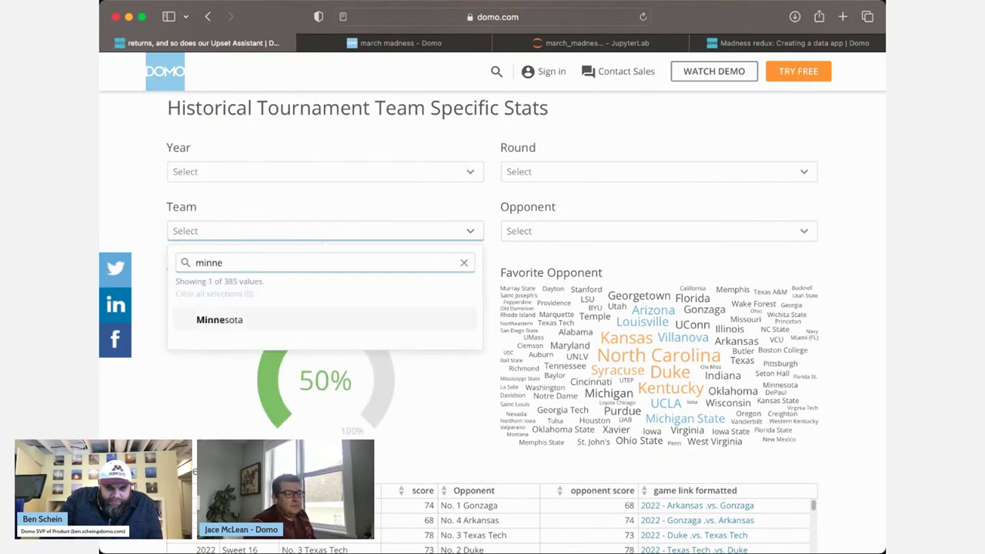
{"action": "left_click", "coordinate": [220, 319]}
{"action": "left_click", "coordinate": [470, 232]}
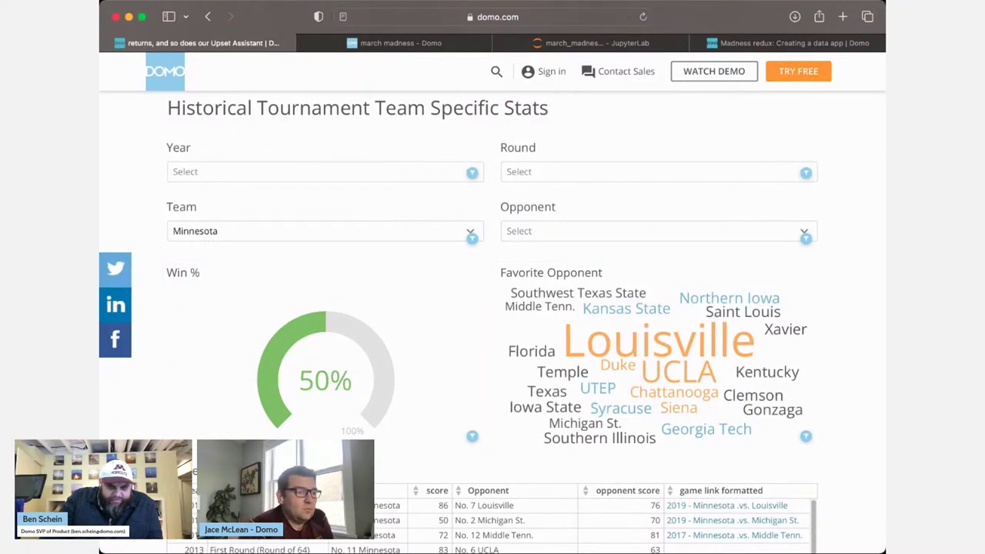
- Review Minnesota's 50% win rate, Louisville as top favorite opponent, and its games list
{"action": "mouse_move", "coordinate": [697, 360]}
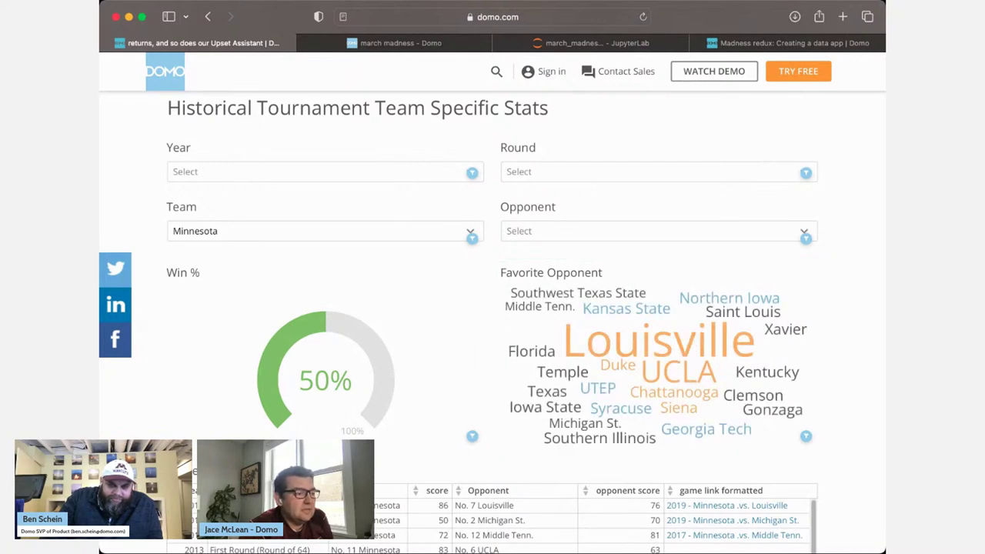
{"action": "scroll", "coordinate": [492, 323], "scroll_direction": "down", "scroll_amount": 1}
{"action": "scroll", "coordinate": [492, 323], "scroll_direction": "down", "scroll_amount": 1}
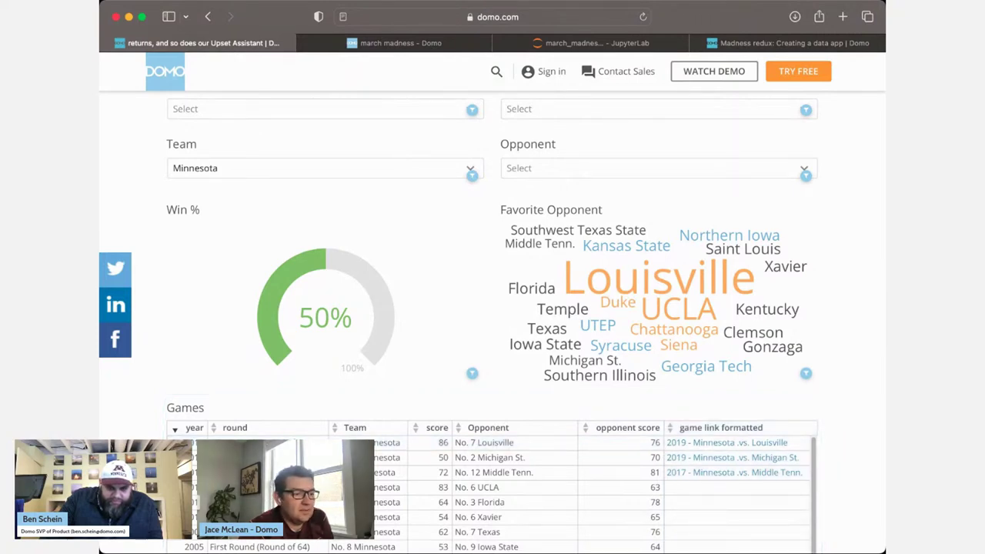
{"action": "scroll", "coordinate": [492, 323], "scroll_direction": "down", "scroll_amount": 2}
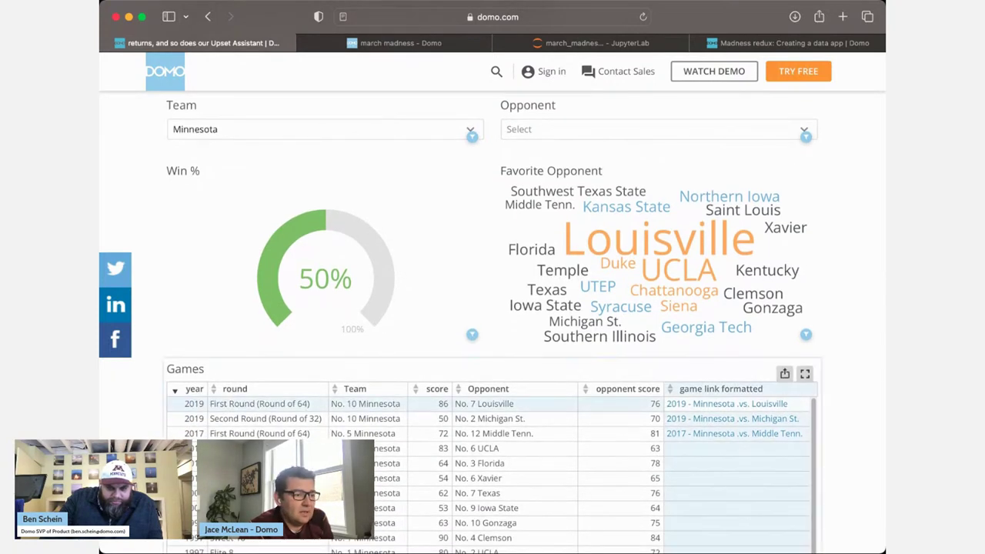
{"action": "scroll", "coordinate": [493, 323], "scroll_direction": "up", "scroll_amount": 3}
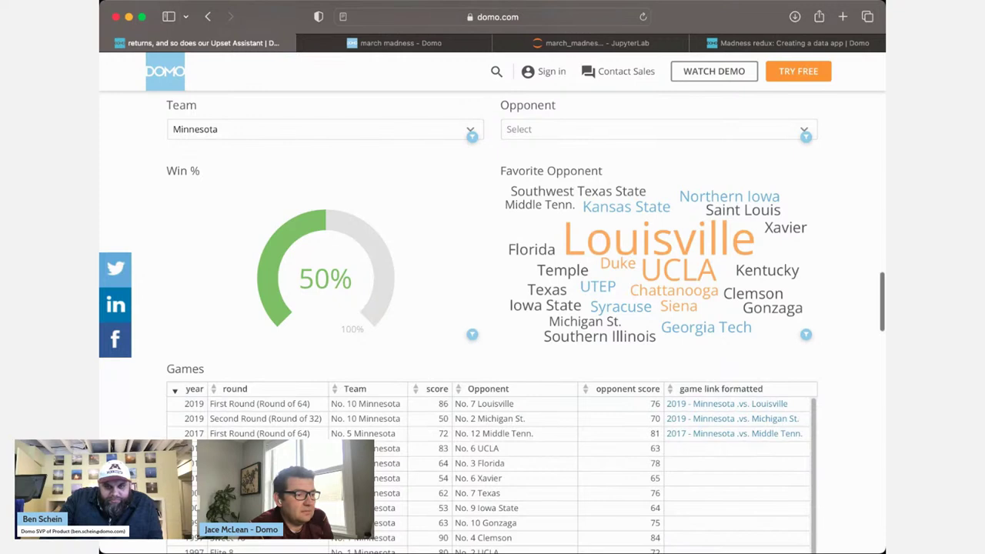
{"action": "scroll", "coordinate": [492, 323], "scroll_direction": "up", "scroll_amount": 1}
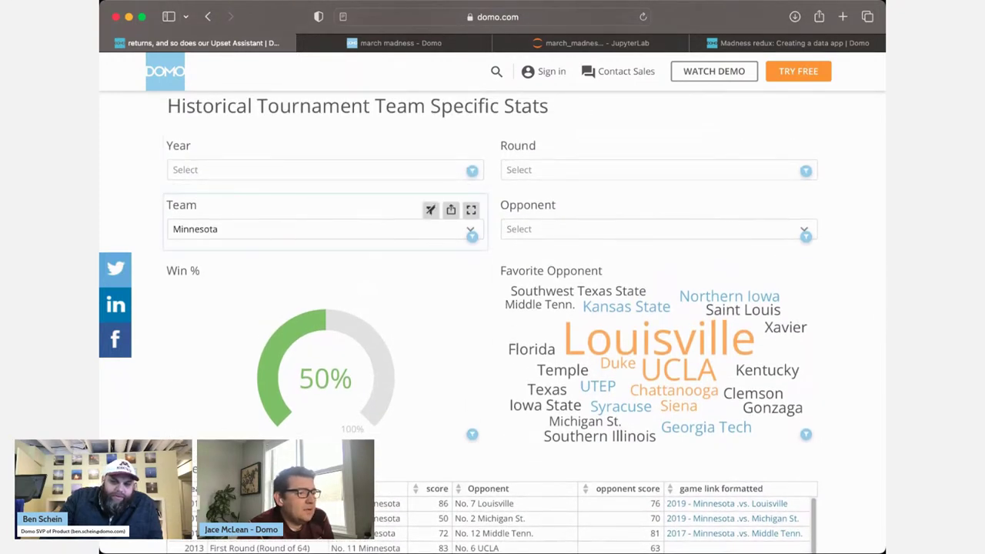
- Replace the Minnesota team filter with Indiana
{"action": "left_click", "coordinate": [430, 209]}
{"action": "left_click", "coordinate": [323, 229]}
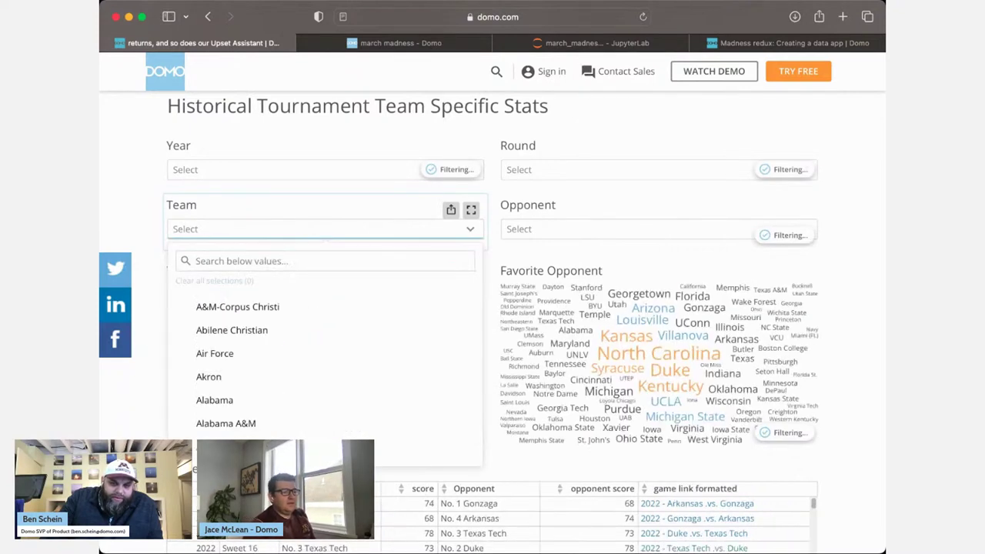
{"action": "type", "text": "indian"}
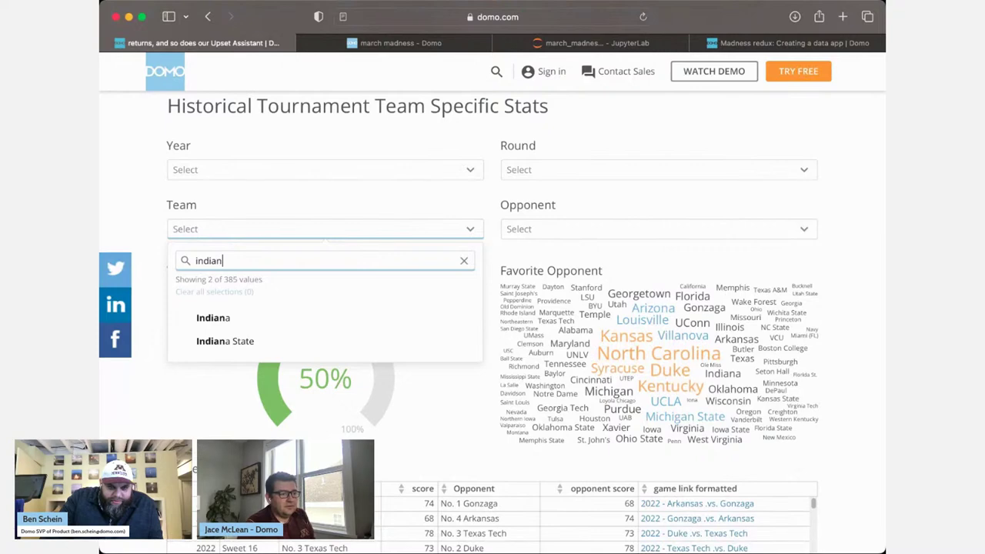
{"action": "left_click", "coordinate": [213, 317]}
{"action": "left_click", "coordinate": [470, 229]}
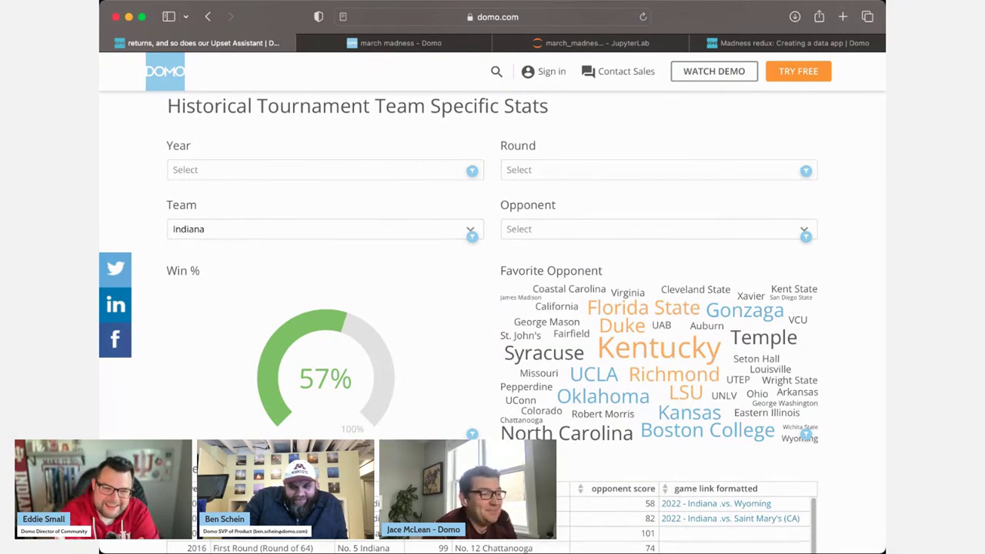
- Review Indiana's results: 57% win rate with Kentucky as top favorite opponent
{"action": "scroll", "coordinate": [493, 323], "scroll_direction": "down", "scroll_amount": 1}
{"action": "scroll", "coordinate": [677, 308], "scroll_direction": "down", "scroll_amount": 2}
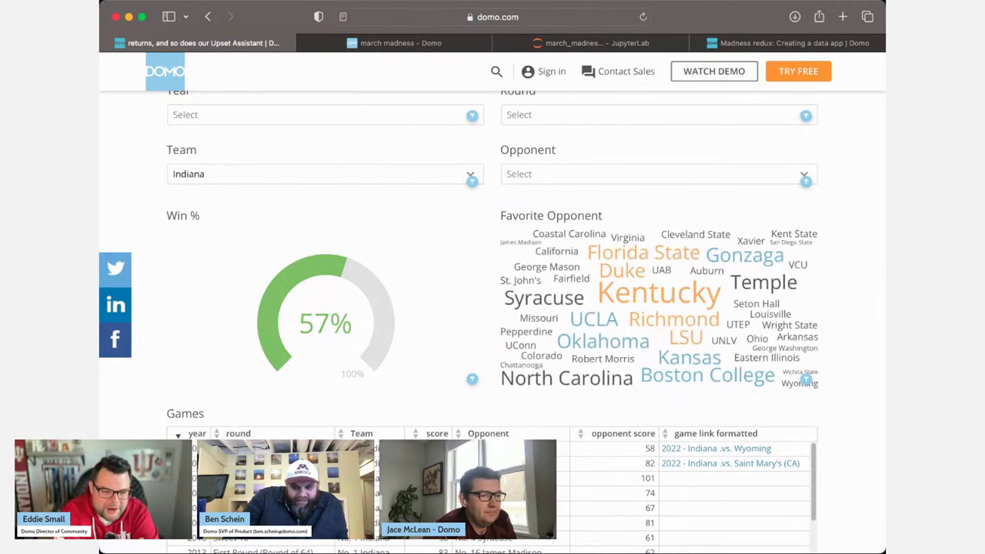
{"action": "scroll", "coordinate": [492, 308], "scroll_direction": "up", "scroll_amount": 1}
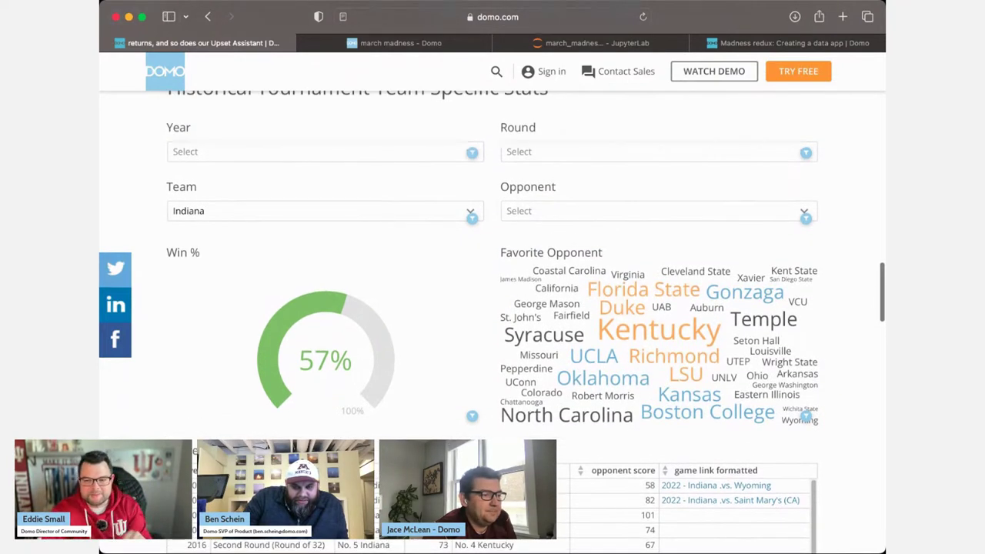
{"action": "scroll", "coordinate": [493, 308], "scroll_direction": "up", "scroll_amount": 1}
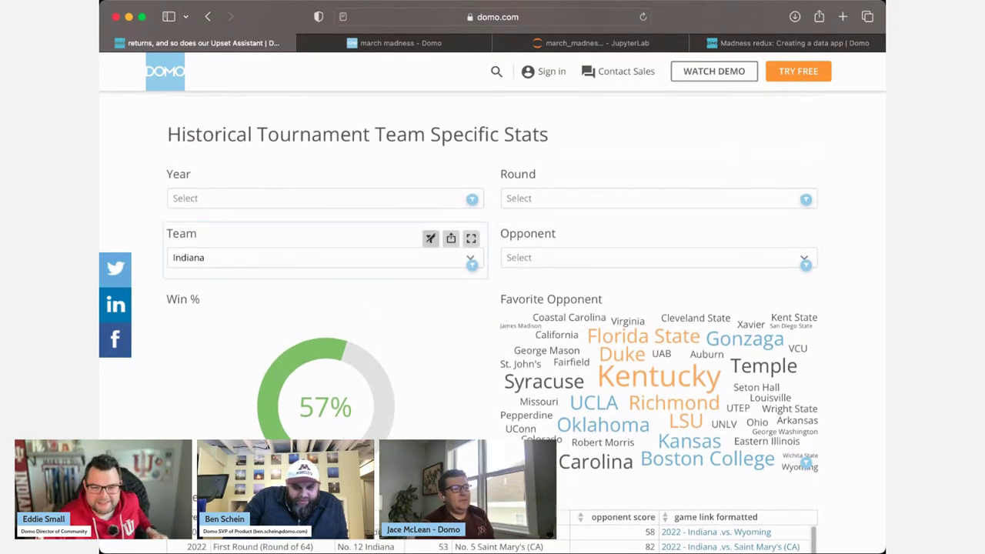
- Replace the Indiana team filter with Penn
{"action": "left_click", "coordinate": [470, 257]}
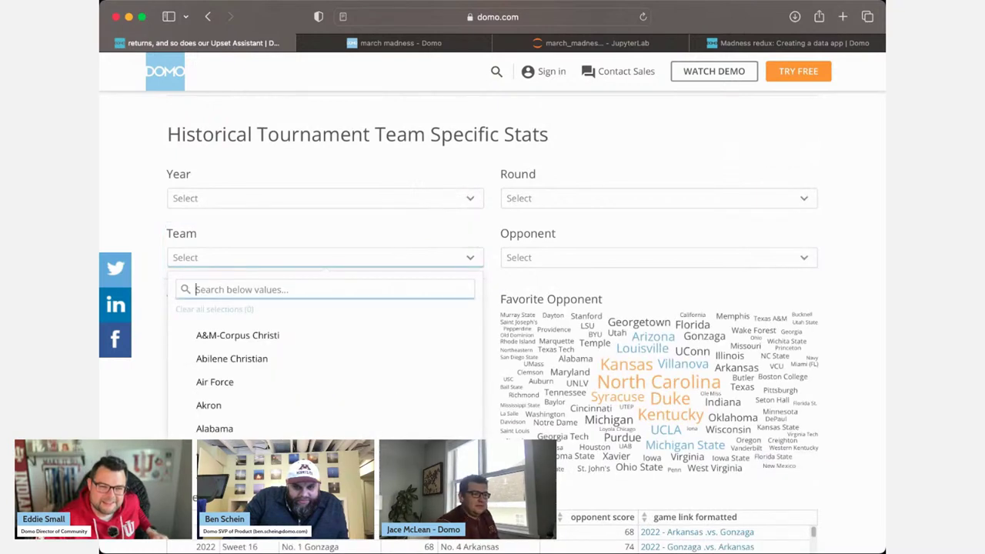
{"action": "type", "text": "penn"}
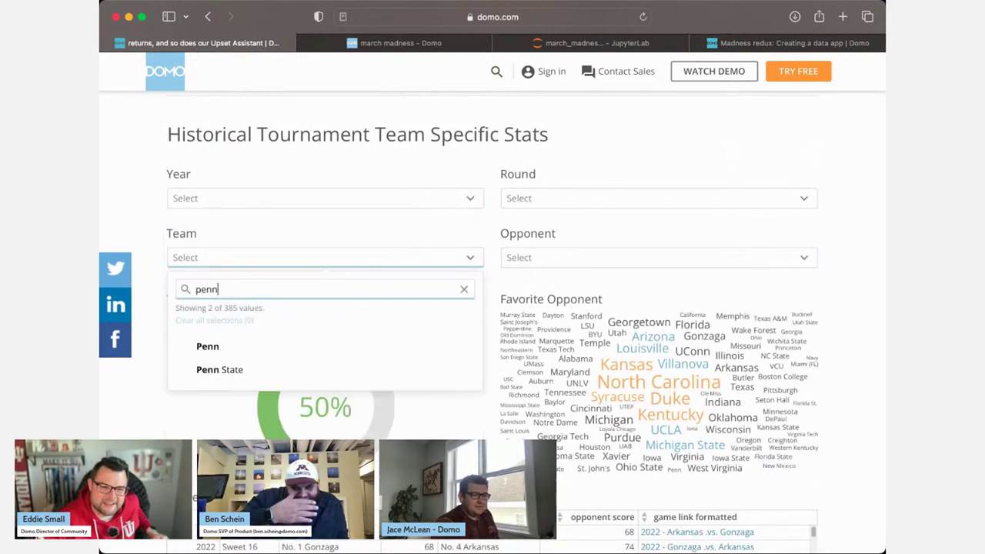
{"action": "key", "text": "Down"}
{"action": "key", "text": "Return"}
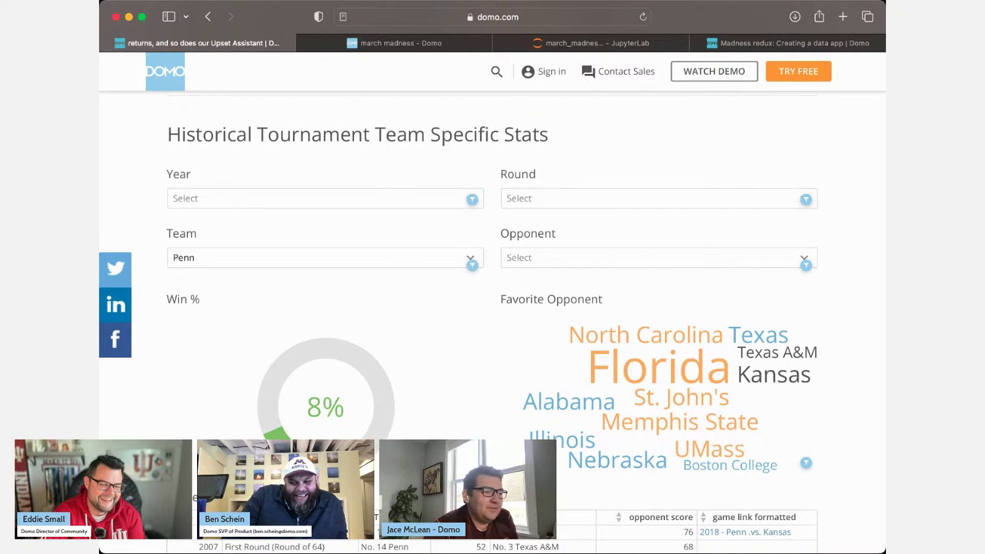
- Review Penn's results: 8% win rate with Florida as top favorite opponent
{"action": "scroll", "coordinate": [493, 323], "scroll_direction": "down", "scroll_amount": 1}
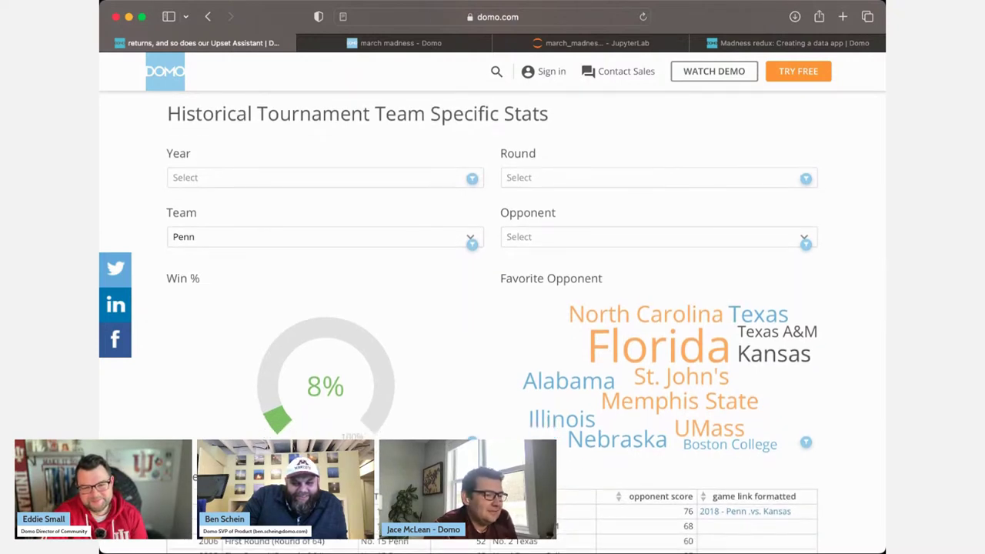
{"action": "scroll", "coordinate": [492, 323], "scroll_direction": "down", "scroll_amount": 3}
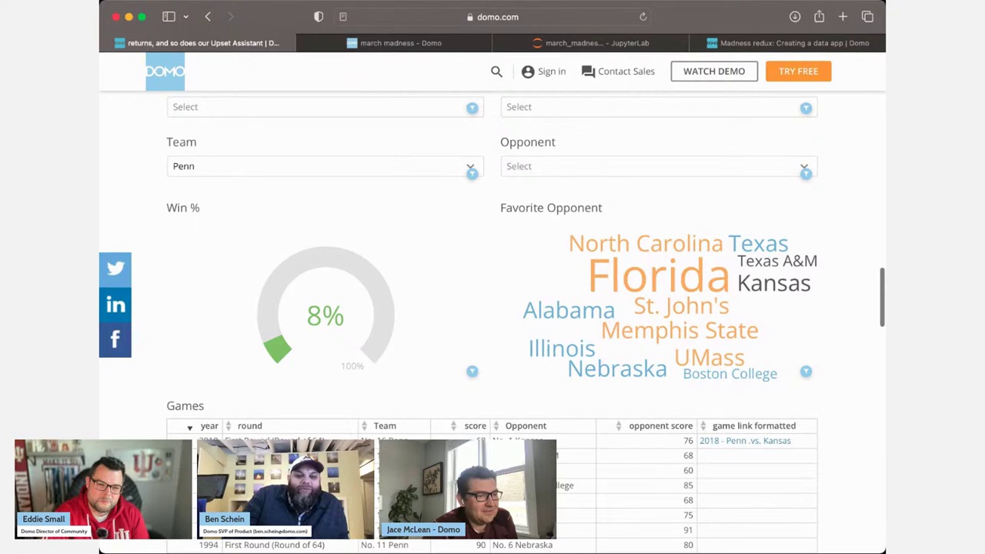
{"action": "scroll", "coordinate": [492, 324], "scroll_direction": "up", "scroll_amount": 2}
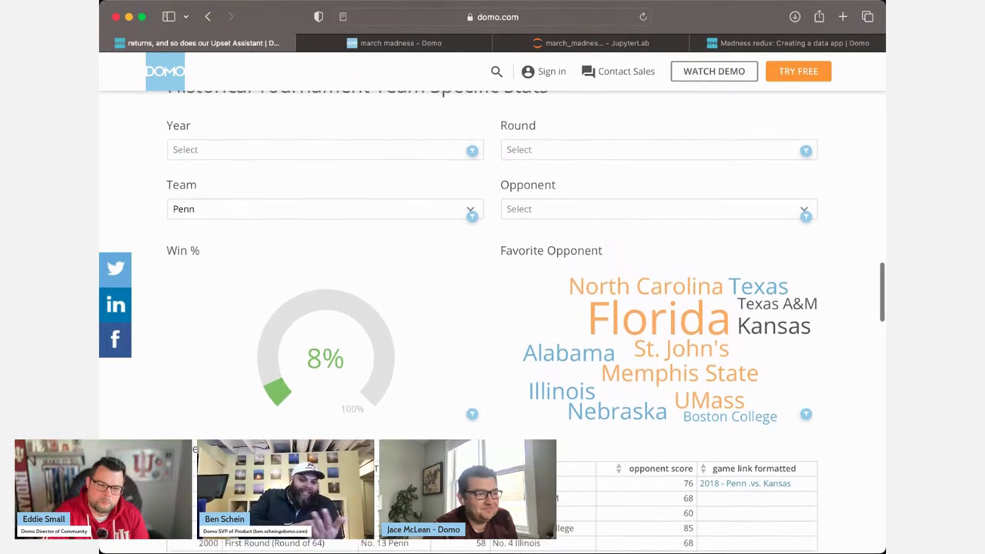
{"action": "scroll", "coordinate": [493, 323], "scroll_direction": "up", "scroll_amount": 2}
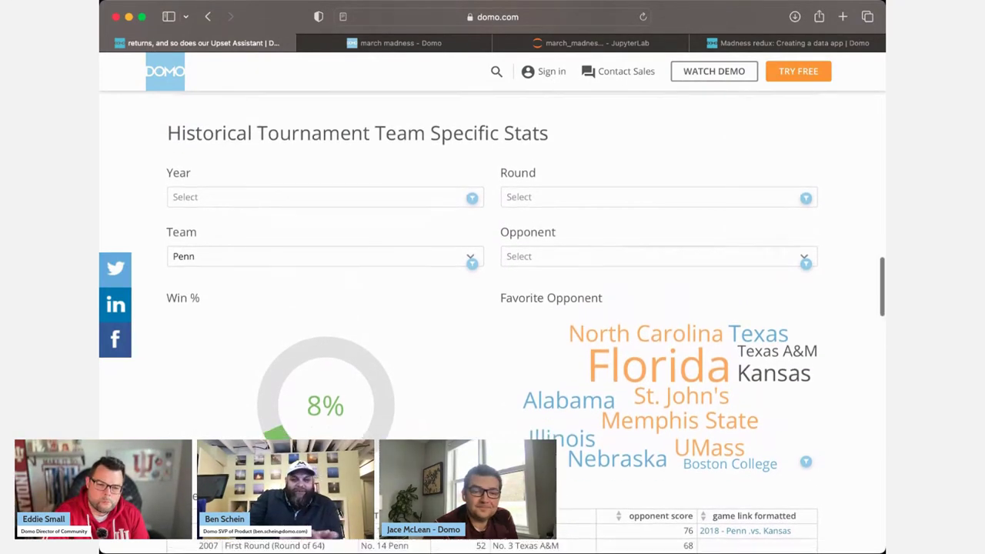
{"action": "scroll", "coordinate": [493, 323], "scroll_direction": "down", "scroll_amount": 1}
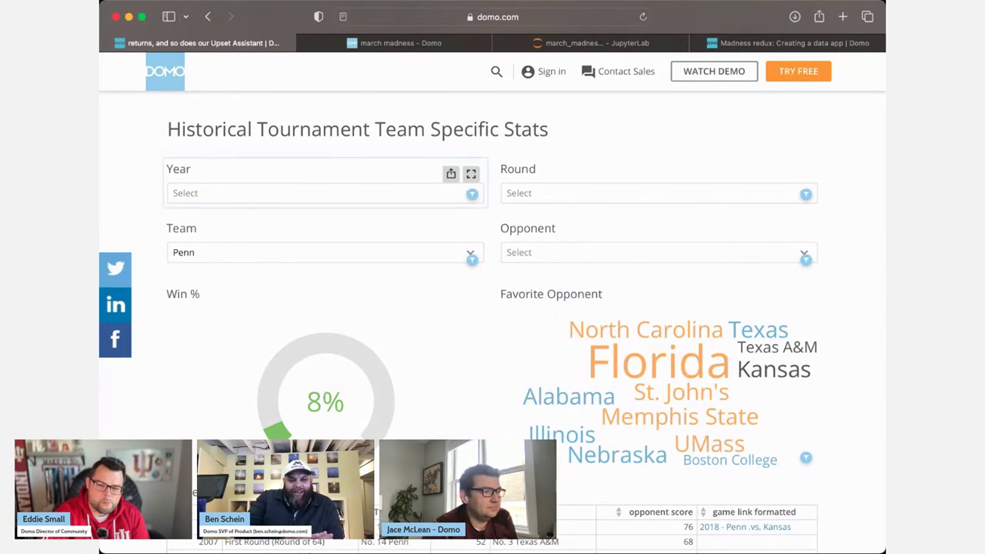
- Clear the Penn team filter and set the Opponent filter to Duke, giving a 23% win rate
{"action": "left_click", "coordinate": [460, 252]}
{"action": "left_click", "coordinate": [631, 253]}
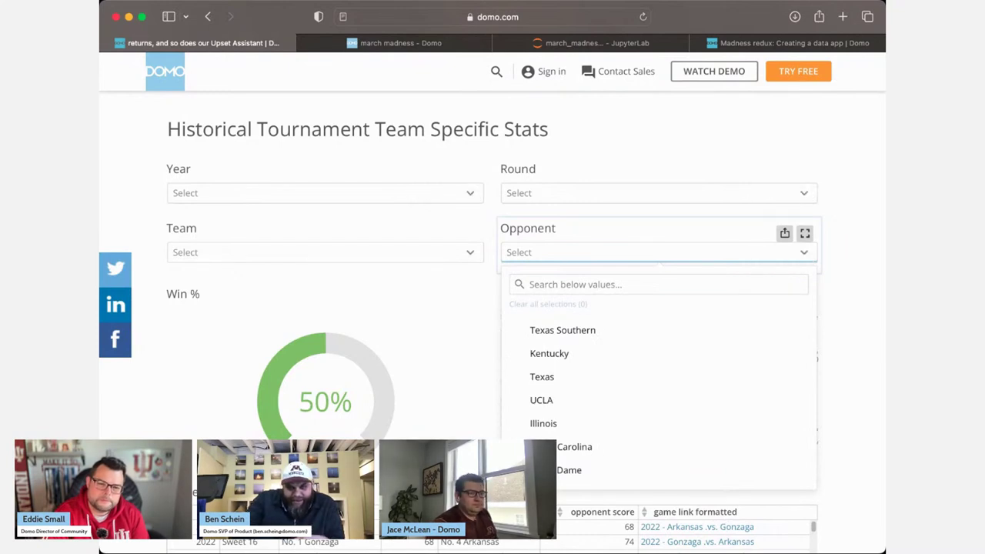
{"action": "key", "text": "Escape"}
{"action": "left_click", "coordinate": [631, 253]}
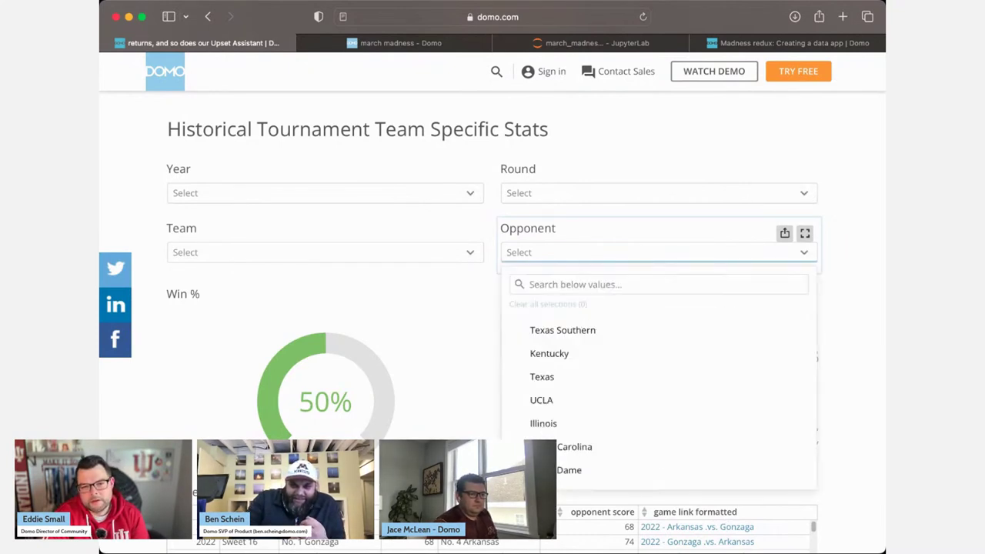
{"action": "type", "text": "Duke"}
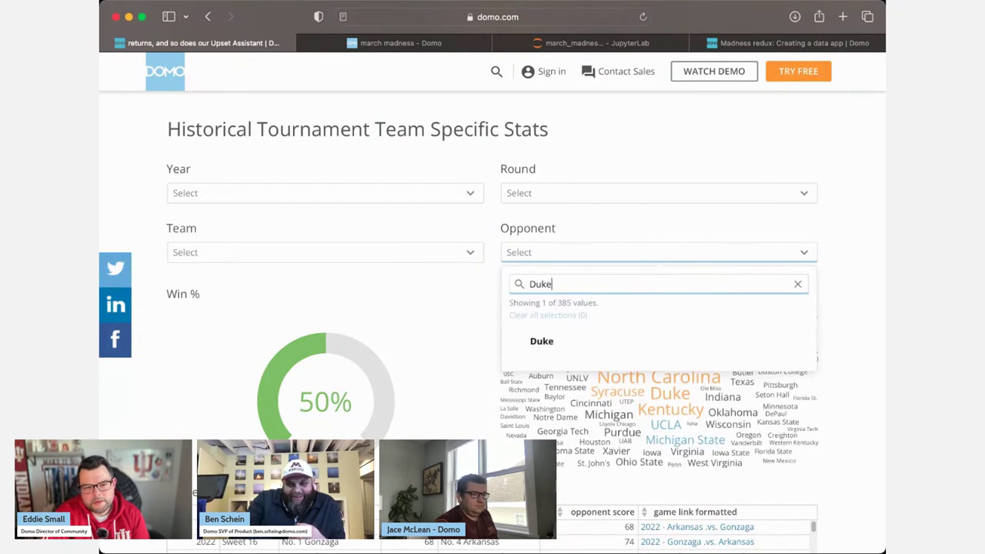
{"action": "key", "text": "Return"}
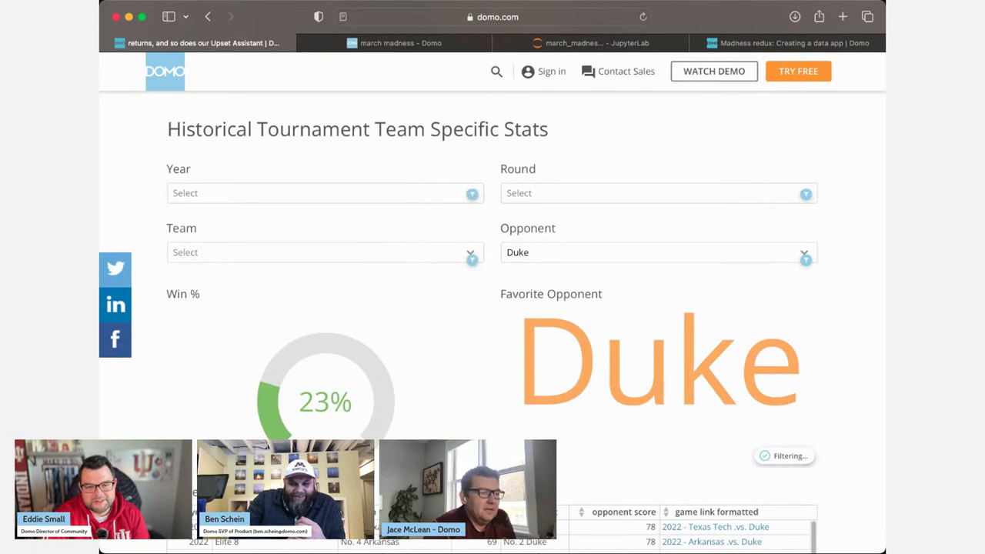
{"action": "scroll", "coordinate": [493, 308], "scroll_direction": "down", "scroll_amount": 2}
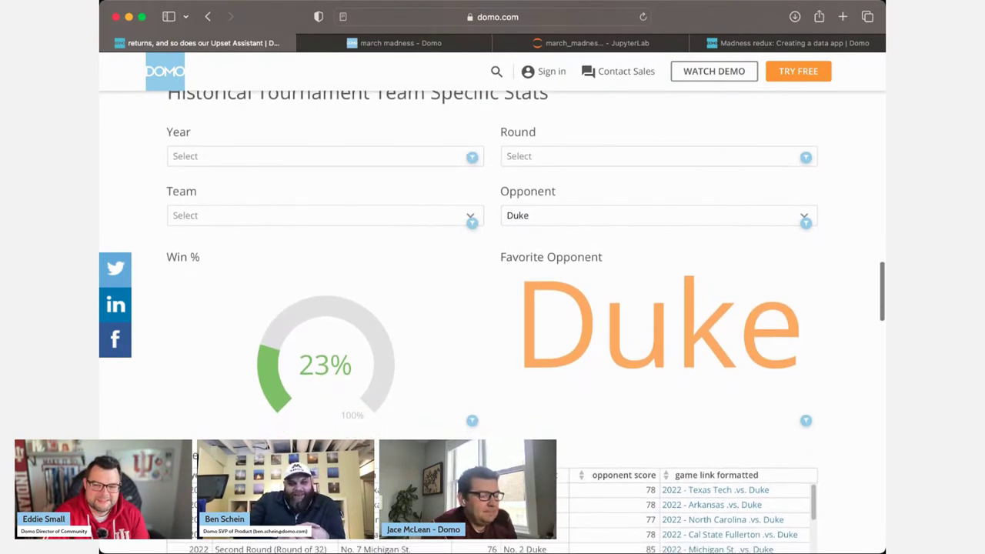
{"action": "scroll", "coordinate": [492, 308], "scroll_direction": "down", "scroll_amount": 1}
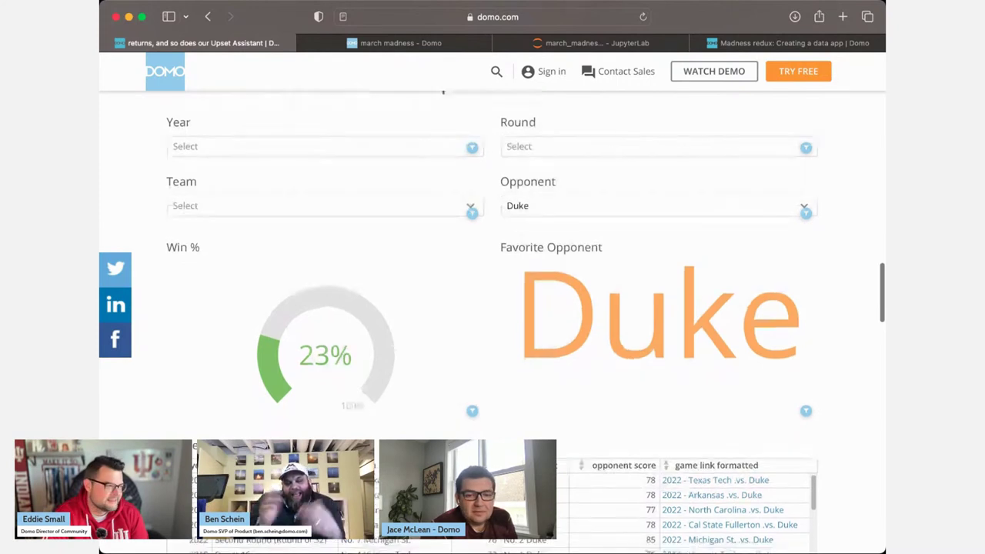
{"action": "scroll", "coordinate": [492, 308], "scroll_direction": "down", "scroll_amount": 3}
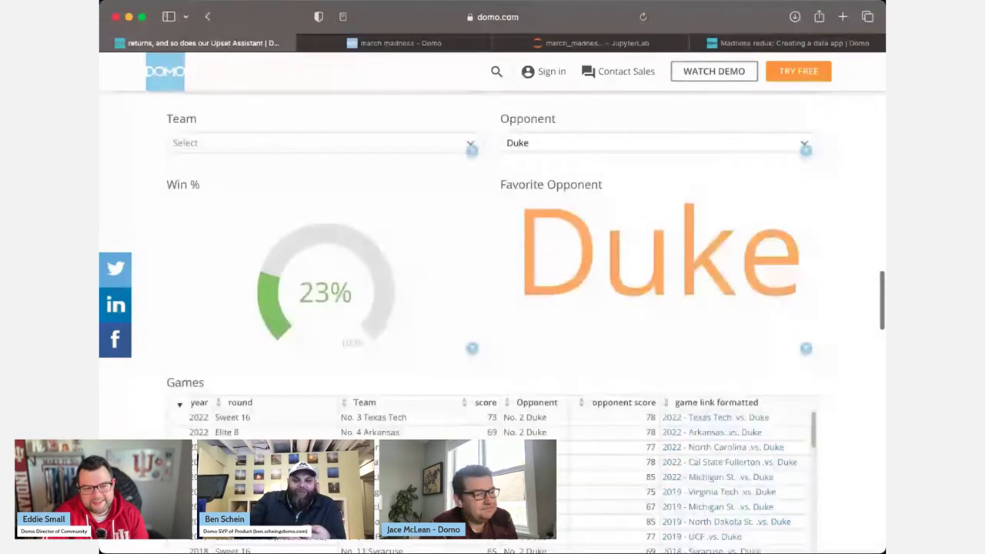
{"action": "scroll", "coordinate": [493, 308], "scroll_direction": "down", "scroll_amount": 2}
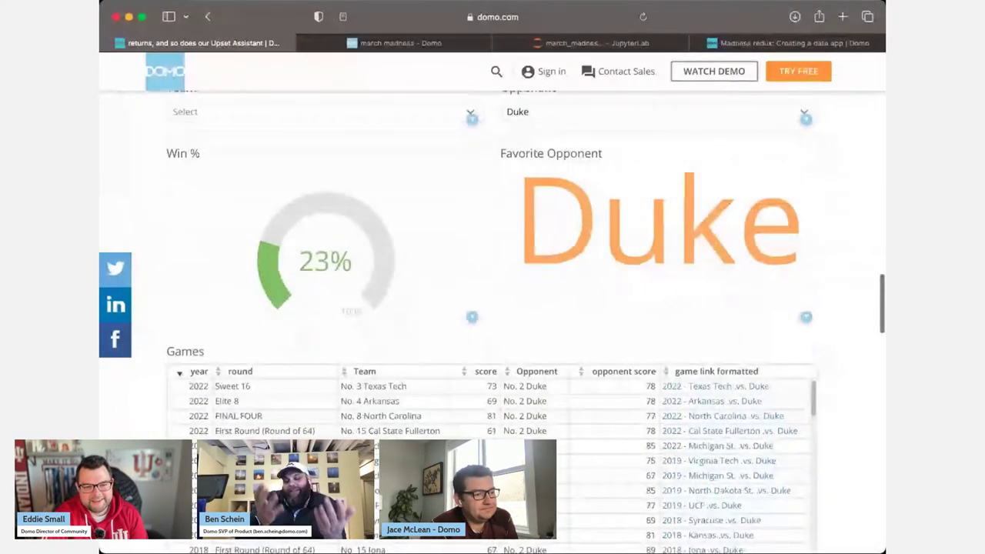
{"action": "scroll", "coordinate": [493, 307], "scroll_direction": "down", "scroll_amount": 3}
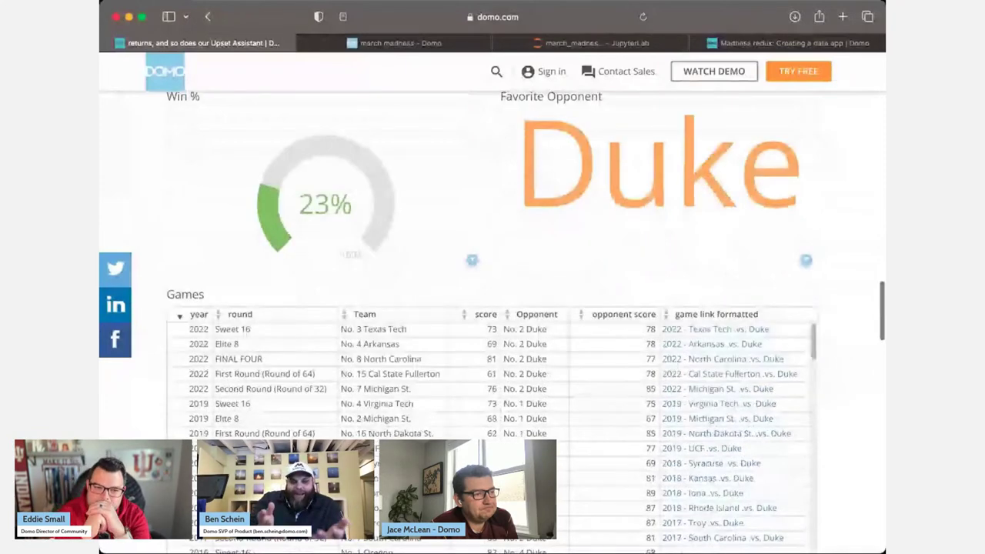
{"action": "scroll", "coordinate": [492, 308], "scroll_direction": "up", "scroll_amount": 6}
{"action": "scroll", "coordinate": [492, 308], "scroll_direction": "up", "scroll_amount": 2}
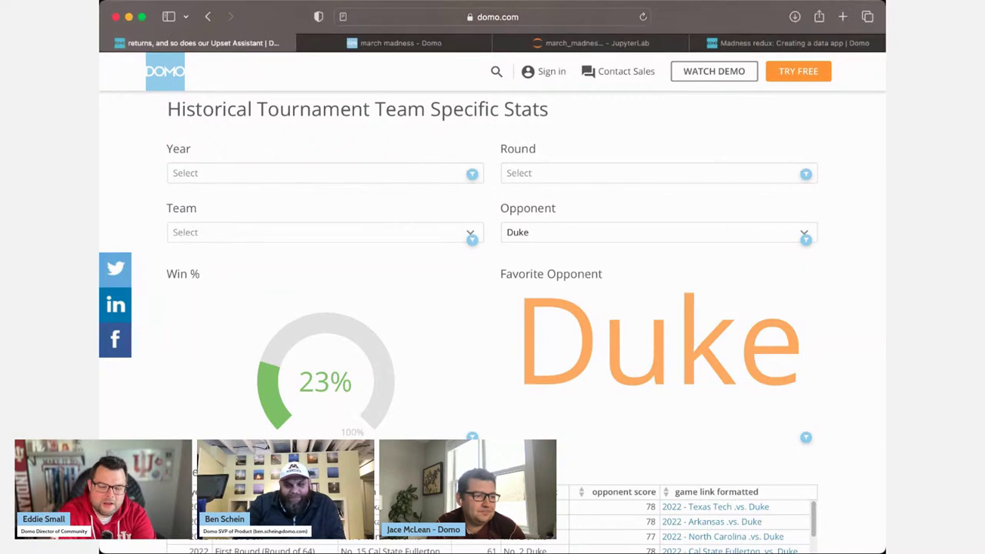
{"action": "scroll", "coordinate": [492, 308], "scroll_direction": "down", "scroll_amount": 2}
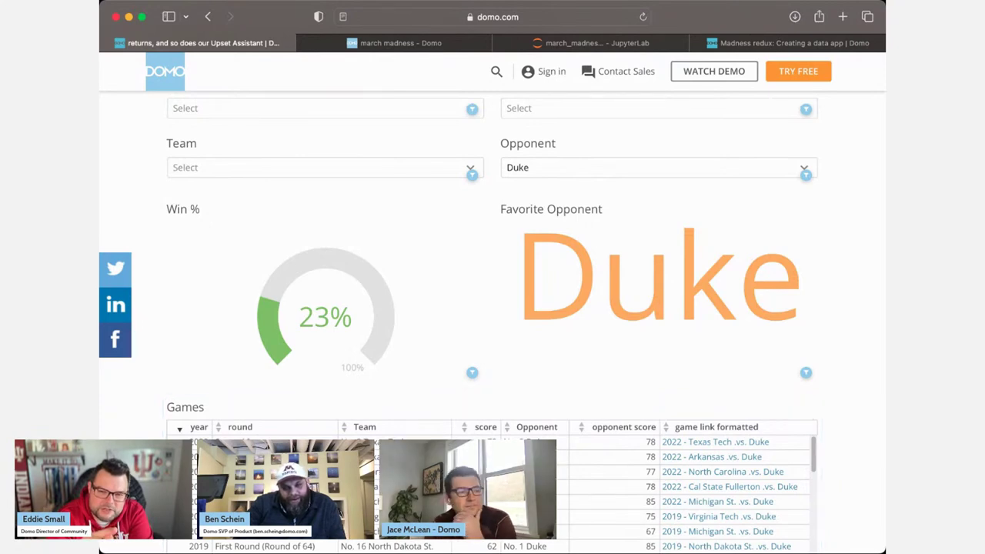
- Scroll past the Games table to the upset word clouds and yearly Upsets chart (avg 17.47)
{"action": "scroll", "coordinate": [492, 307], "scroll_direction": "down", "scroll_amount": 3}
{"action": "scroll", "coordinate": [492, 308], "scroll_direction": "down", "scroll_amount": 3}
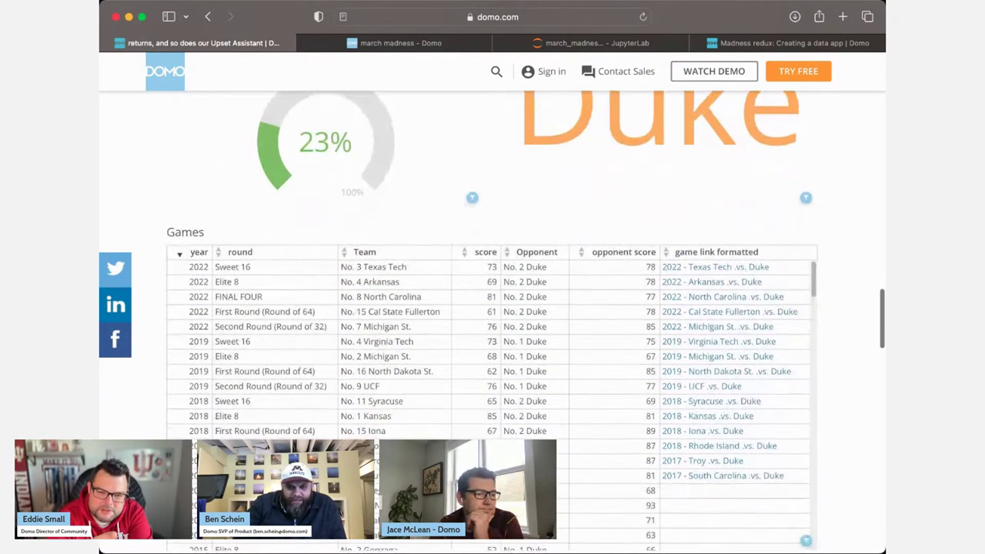
{"action": "scroll", "coordinate": [492, 308], "scroll_direction": "down", "scroll_amount": 6}
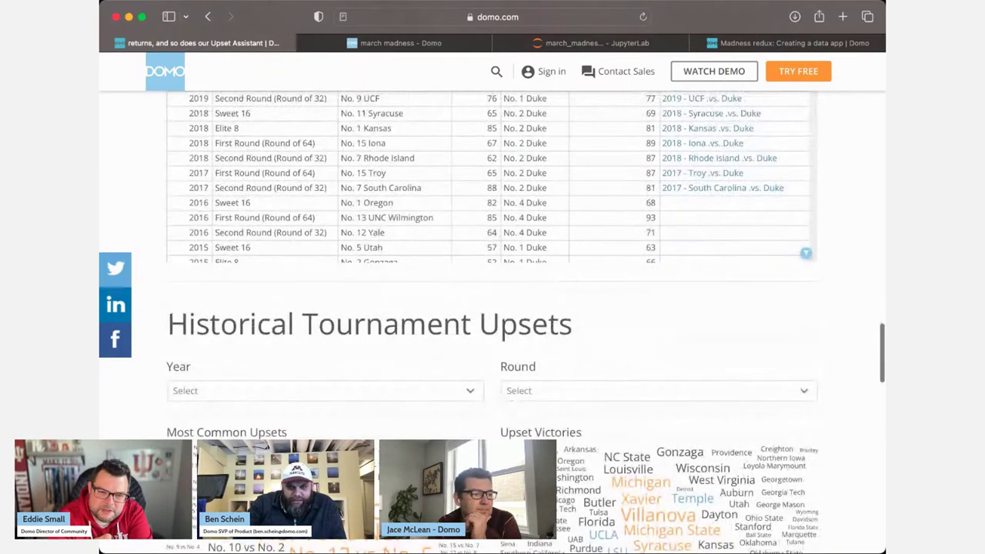
{"action": "scroll", "coordinate": [493, 308], "scroll_direction": "down", "scroll_amount": 5}
{"action": "scroll", "coordinate": [493, 308], "scroll_direction": "down", "scroll_amount": 1}
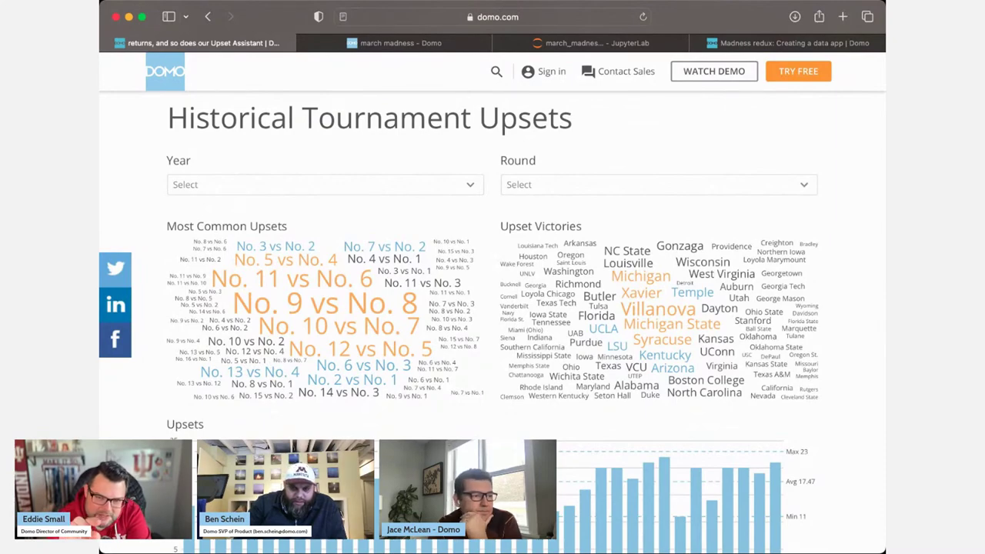
{"action": "scroll", "coordinate": [493, 308], "scroll_direction": "up", "scroll_amount": 8}
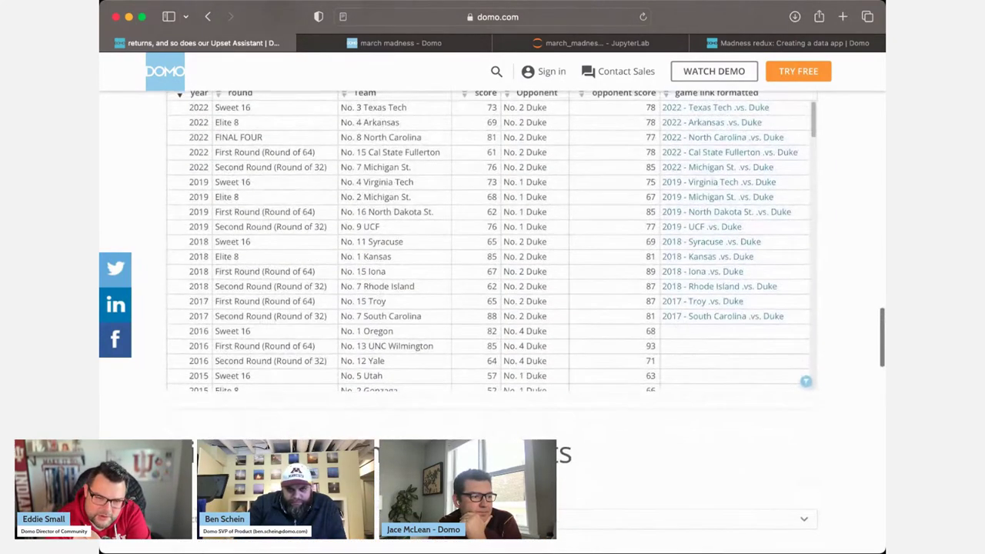
{"action": "scroll", "coordinate": [492, 308], "scroll_direction": "down", "scroll_amount": 14}
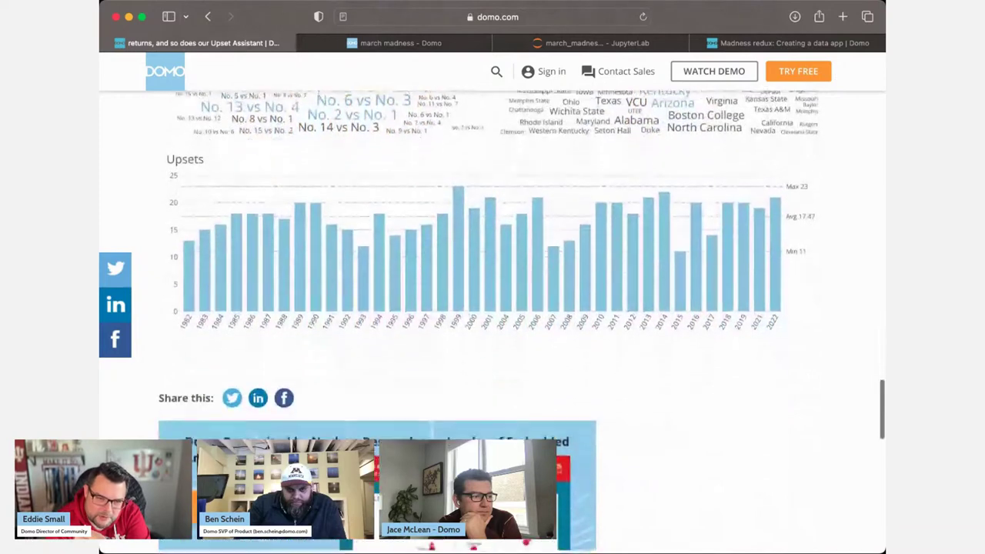
{"action": "scroll", "coordinate": [492, 308], "scroll_direction": "down", "scroll_amount": 3}
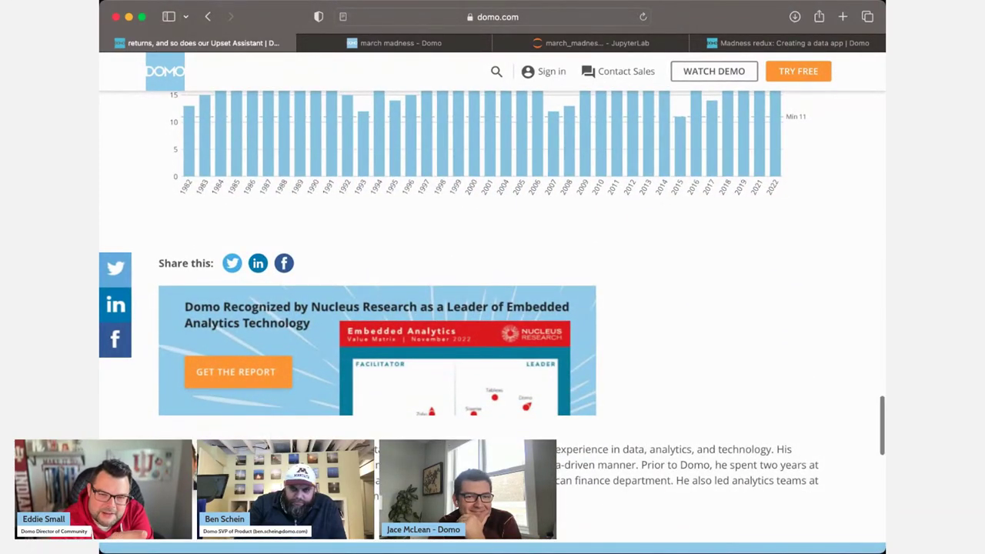
{"action": "scroll", "coordinate": [492, 307], "scroll_direction": "up", "scroll_amount": 2}
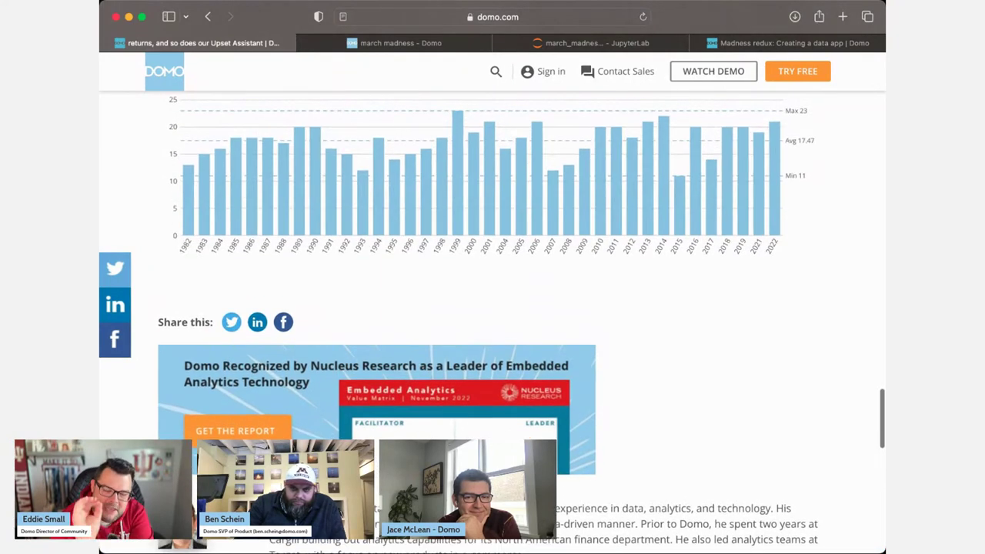
{"action": "scroll", "coordinate": [493, 308], "scroll_direction": "up", "scroll_amount": 2}
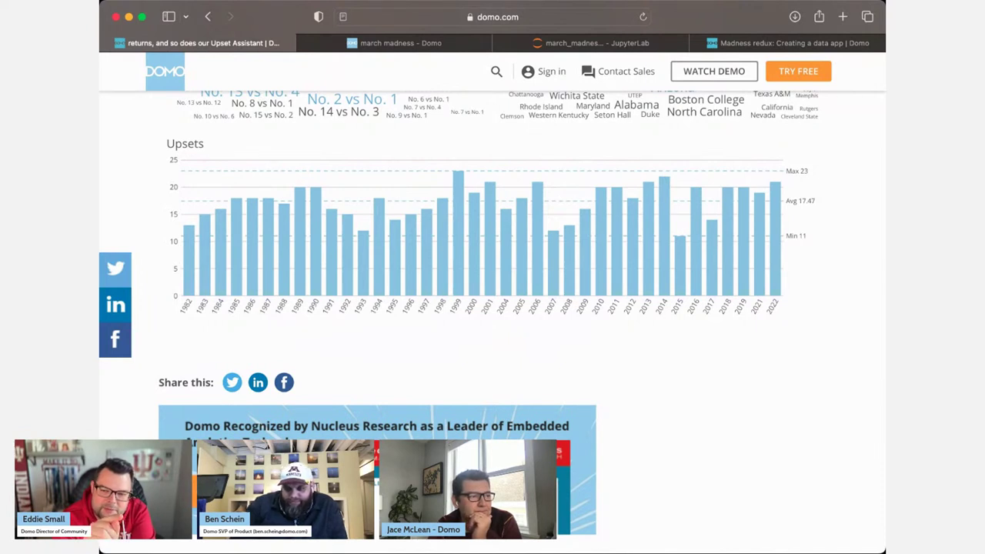
{"action": "scroll", "coordinate": [492, 308], "scroll_direction": "up", "scroll_amount": 1}
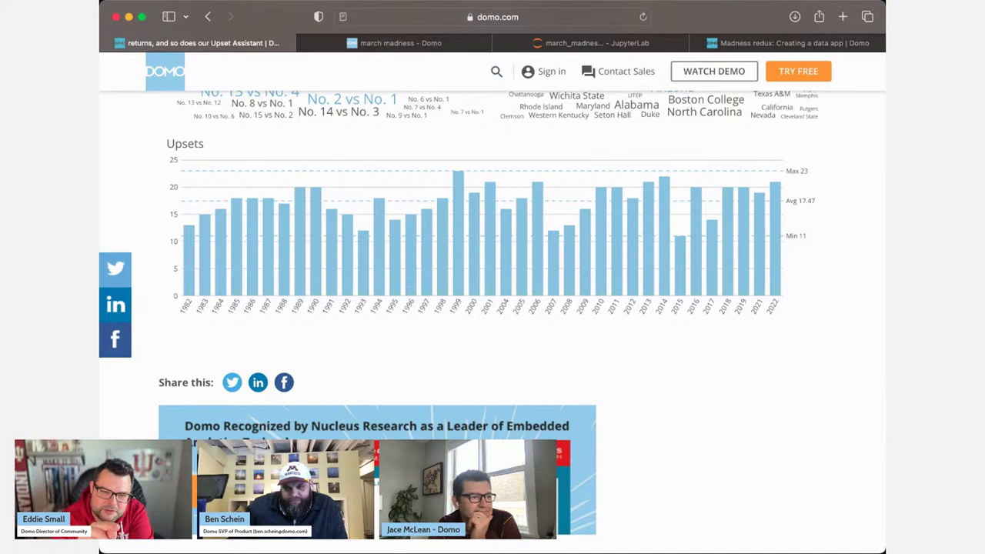
{"action": "scroll", "coordinate": [488, 316], "scroll_direction": "up", "scroll_amount": 1}
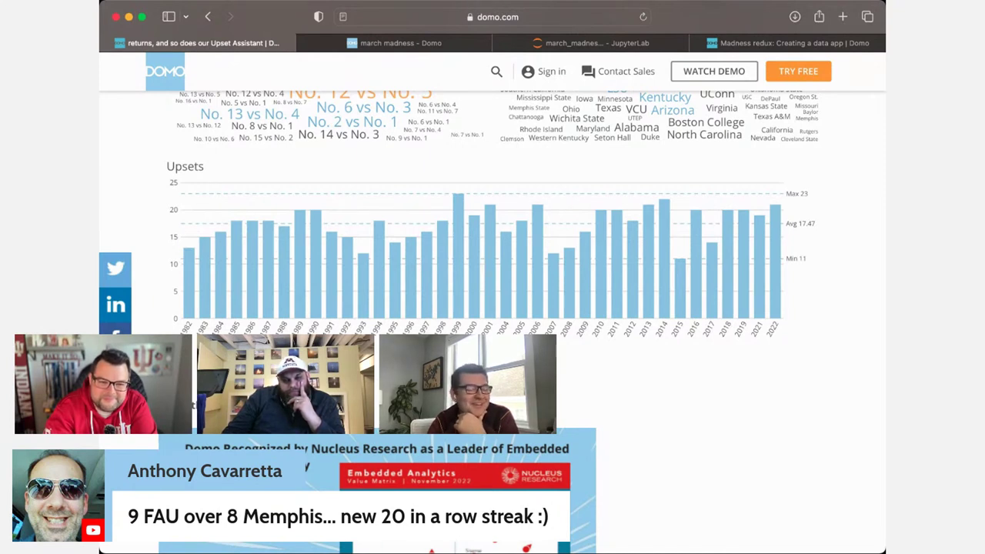
{"action": "scroll", "coordinate": [489, 321], "scroll_direction": "up", "scroll_amount": 1}
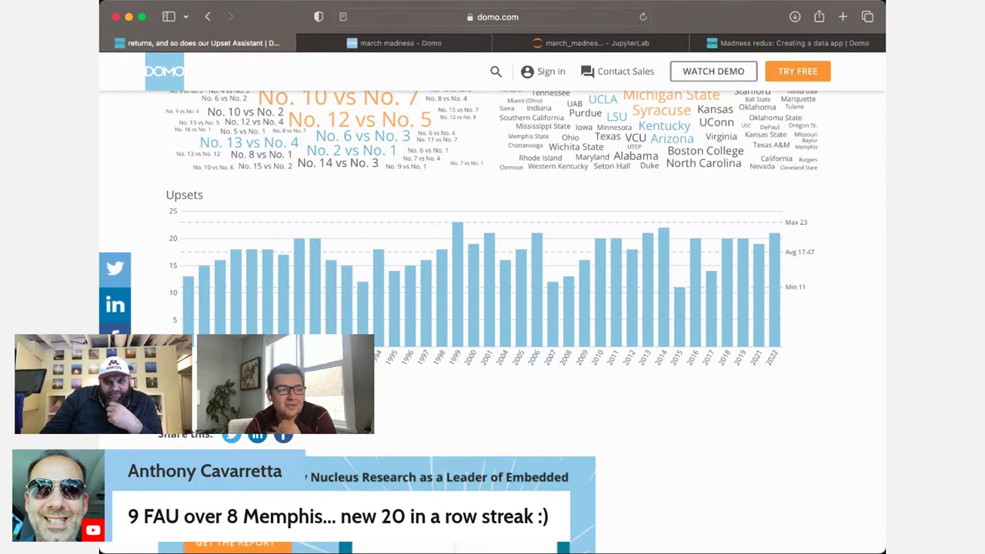
{"action": "scroll", "coordinate": [493, 277], "scroll_direction": "up", "scroll_amount": 1}
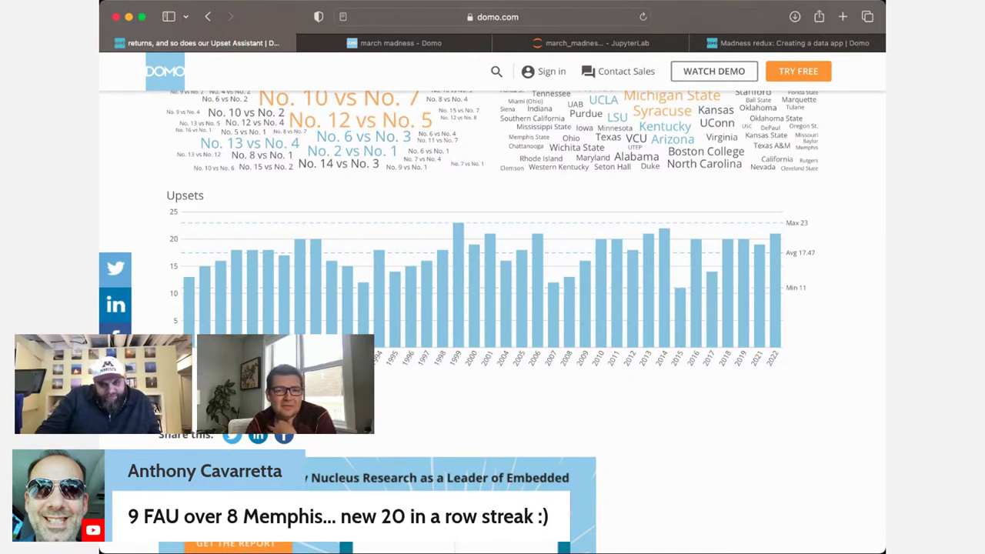
{"action": "scroll", "coordinate": [493, 277], "scroll_direction": "down", "scroll_amount": 1}
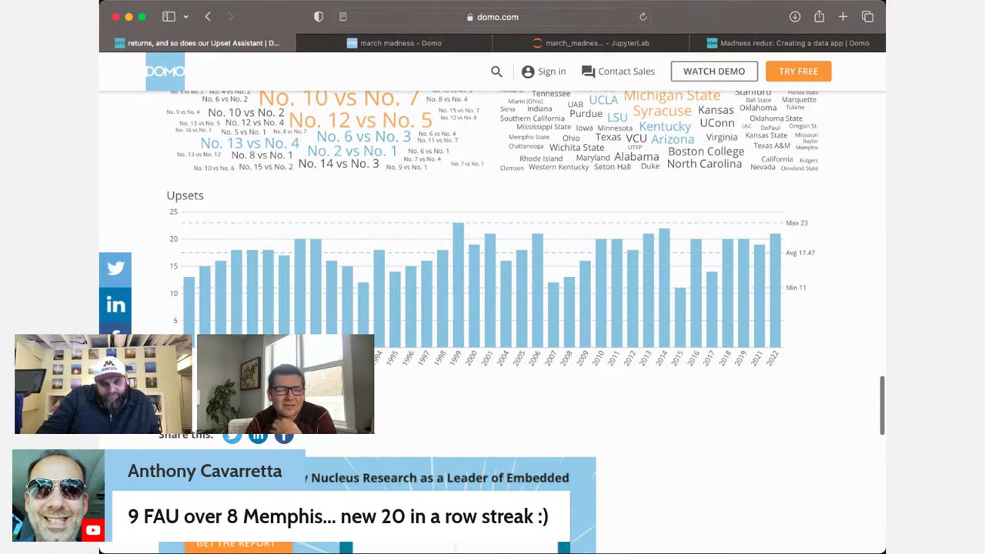
{"action": "scroll", "coordinate": [492, 277], "scroll_direction": "up", "scroll_amount": 1}
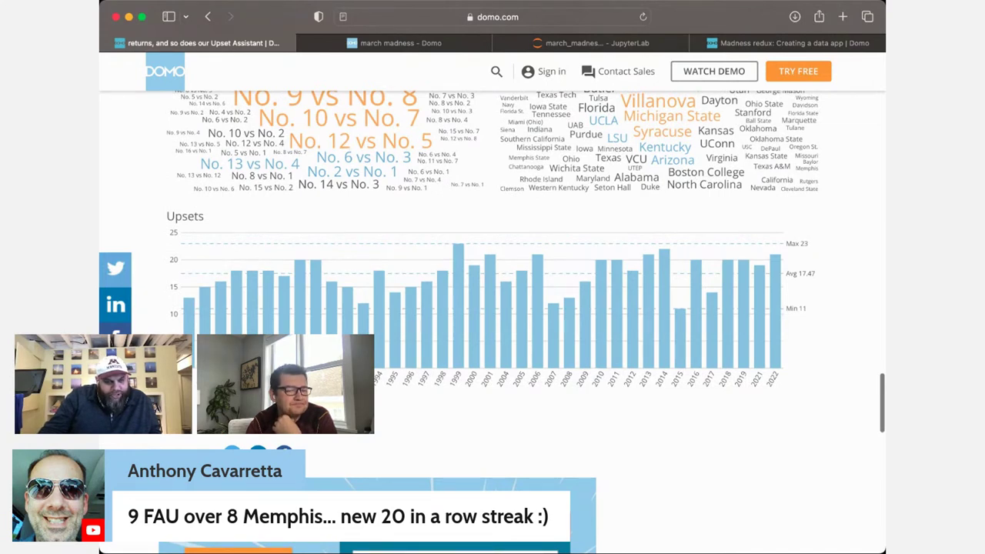
{"action": "scroll", "coordinate": [492, 308], "scroll_direction": "up", "scroll_amount": 4}
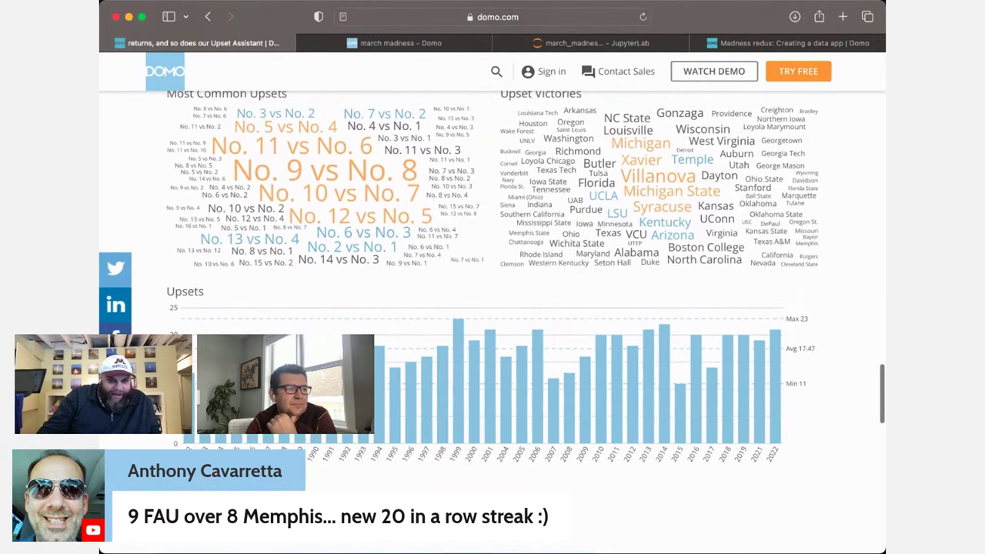
{"action": "scroll", "coordinate": [492, 308], "scroll_direction": "up", "scroll_amount": 1}
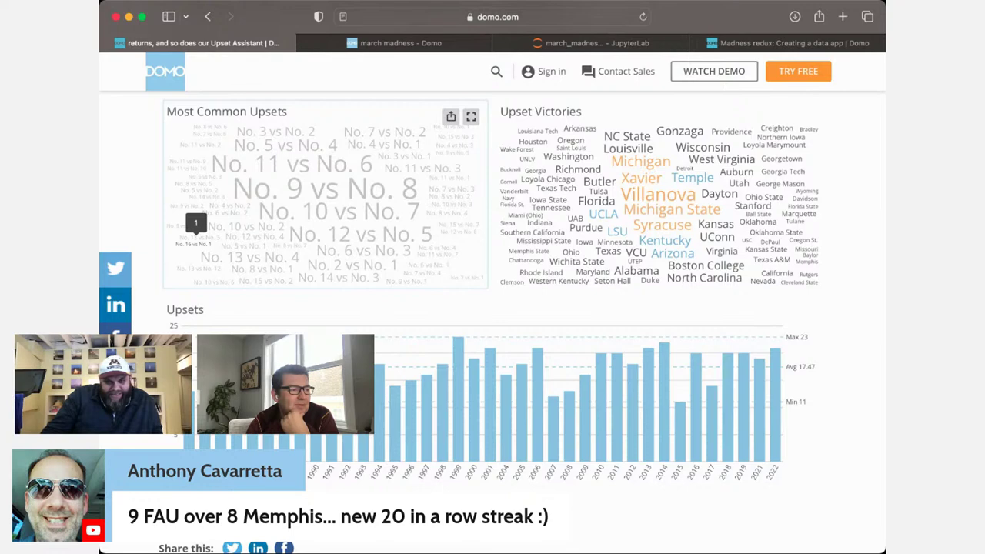
- Narrow Upset Victories to UMBC, then scroll back up to the Win % gauge and Games table
{"action": "left_click", "coordinate": [583, 241]}
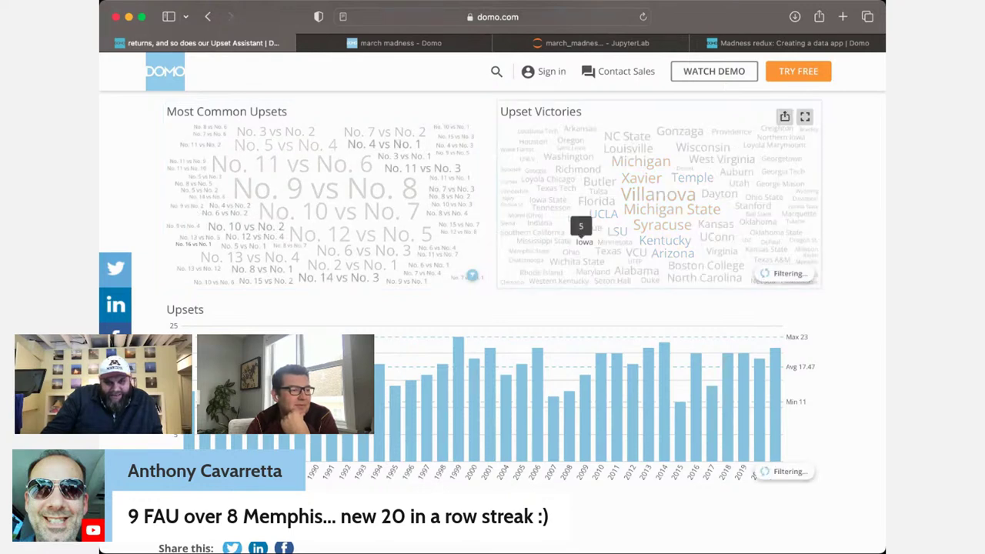
{"action": "scroll", "coordinate": [583, 241], "scroll_direction": "up", "scroll_amount": 2}
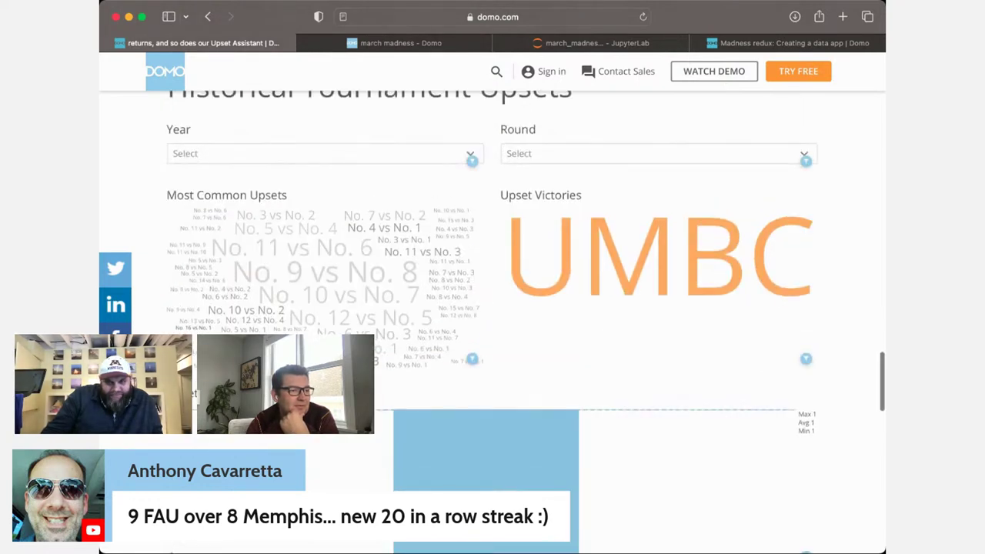
{"action": "scroll", "coordinate": [583, 242], "scroll_direction": "up", "scroll_amount": 5}
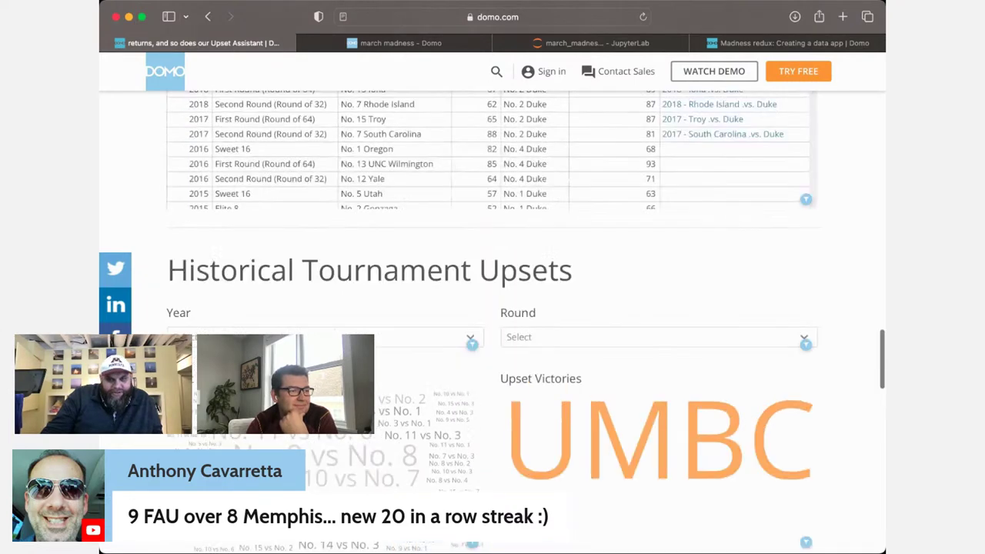
{"action": "scroll", "coordinate": [583, 242], "scroll_direction": "up", "scroll_amount": 5}
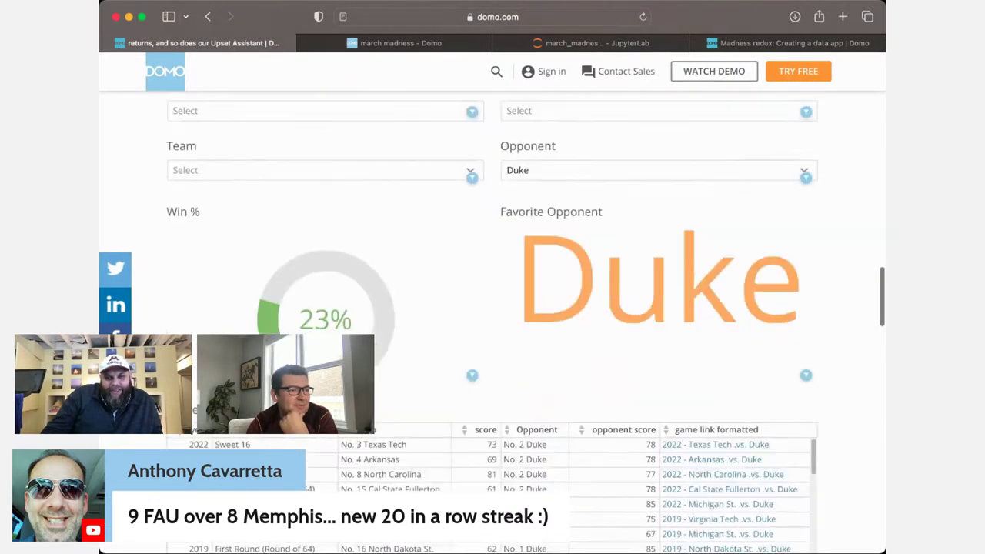
{"action": "scroll", "coordinate": [583, 242], "scroll_direction": "down", "scroll_amount": 1}
{"action": "scroll", "coordinate": [583, 241], "scroll_direction": "down", "scroll_amount": 10}
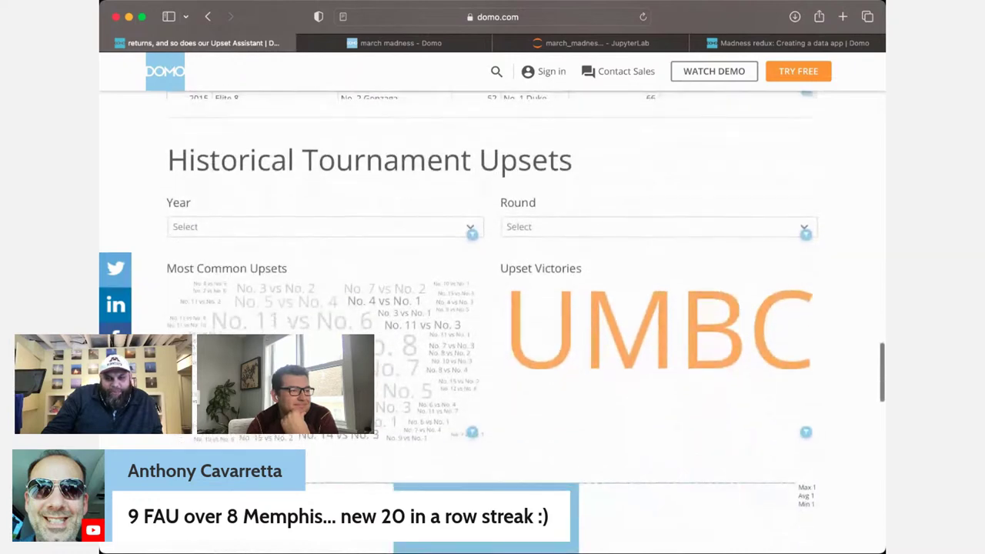
{"action": "scroll", "coordinate": [583, 241], "scroll_direction": "up", "scroll_amount": 10}
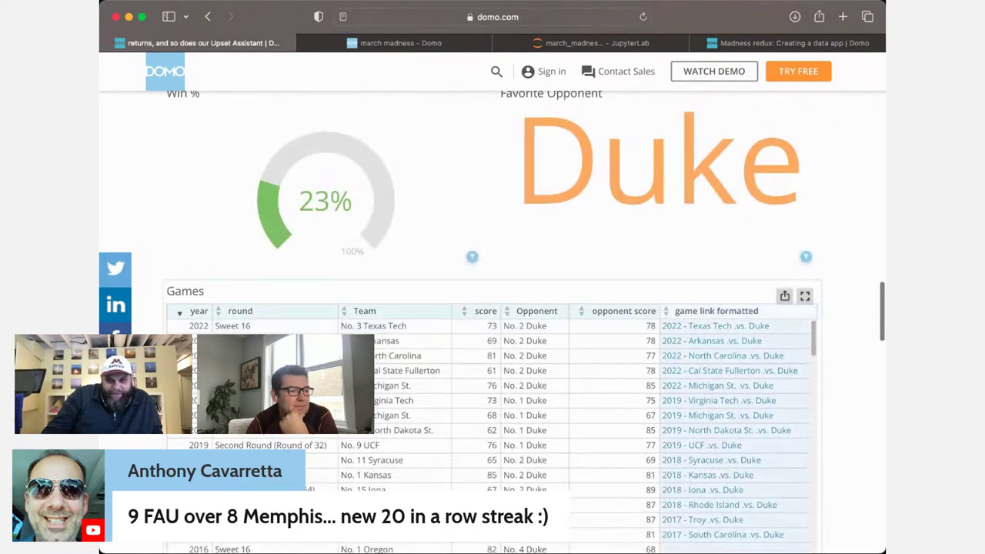
- Export the Duke-filtered Games table as a file, allowing the download in Safari
{"action": "left_click", "coordinate": [784, 296]}
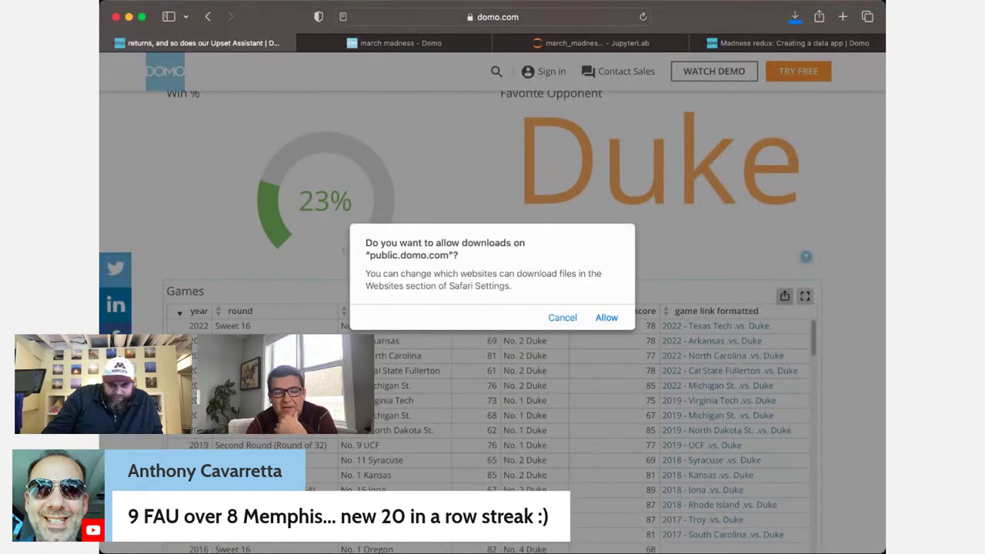
{"action": "key", "text": "Return"}
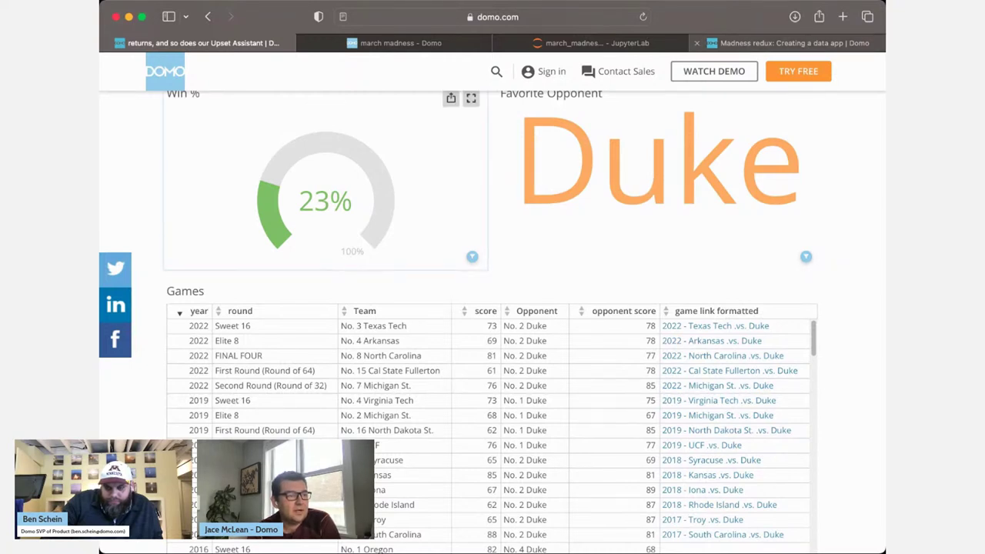
- Scroll up to the 'March Madness redux: Creating a data app' title and bracket banner
{"action": "scroll", "coordinate": [492, 323], "scroll_direction": "up", "scroll_amount": 10}
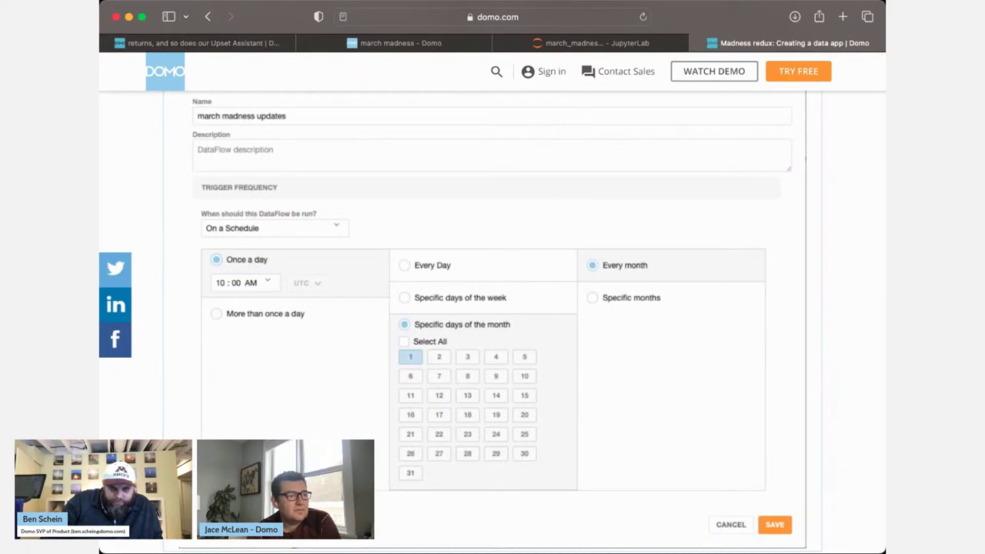
{"action": "scroll", "coordinate": [492, 323], "scroll_direction": "up", "scroll_amount": 15}
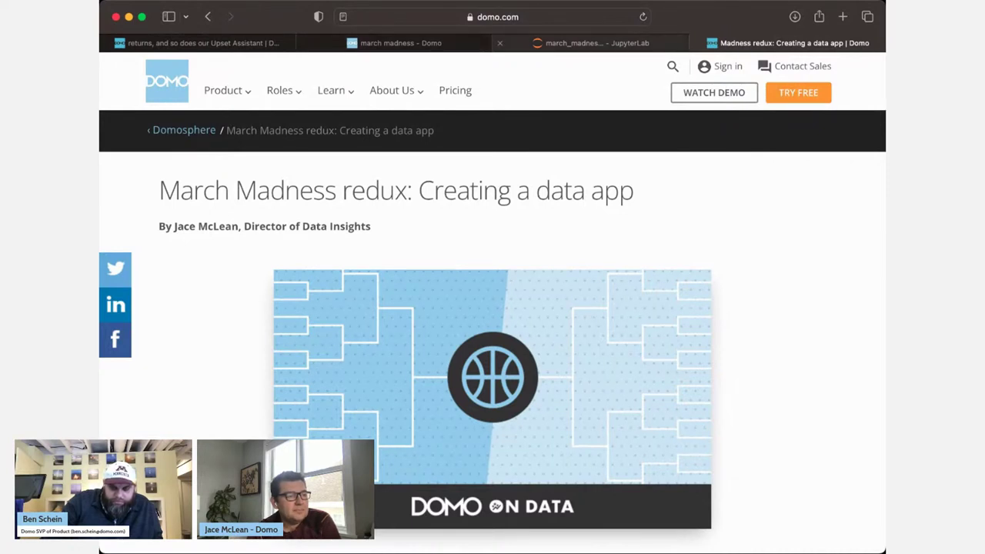
- Review the scraping code in march_madness.ipynb, then switch to the march madness dataflow tab
{"action": "left_click", "coordinate": [585, 43]}
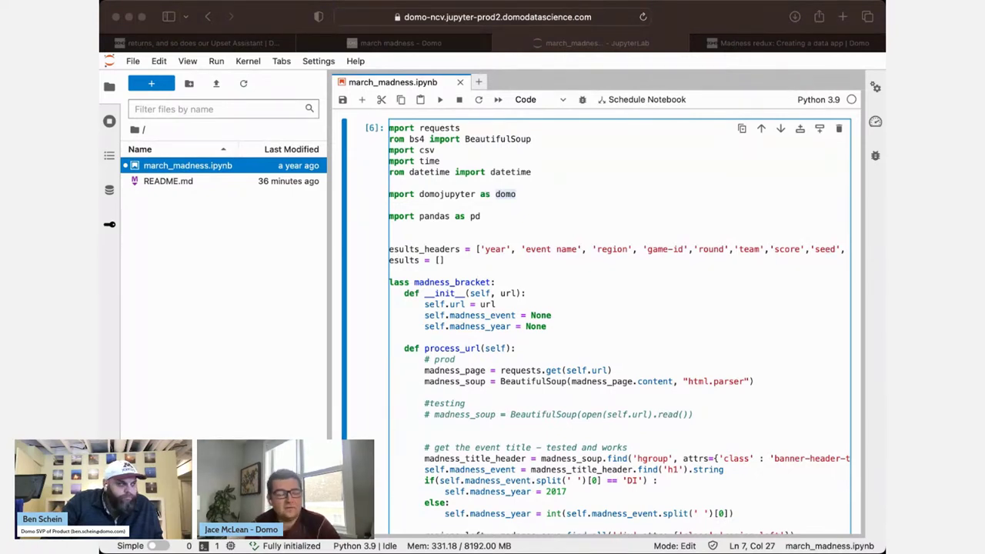
{"action": "key", "text": "super+Tab"}
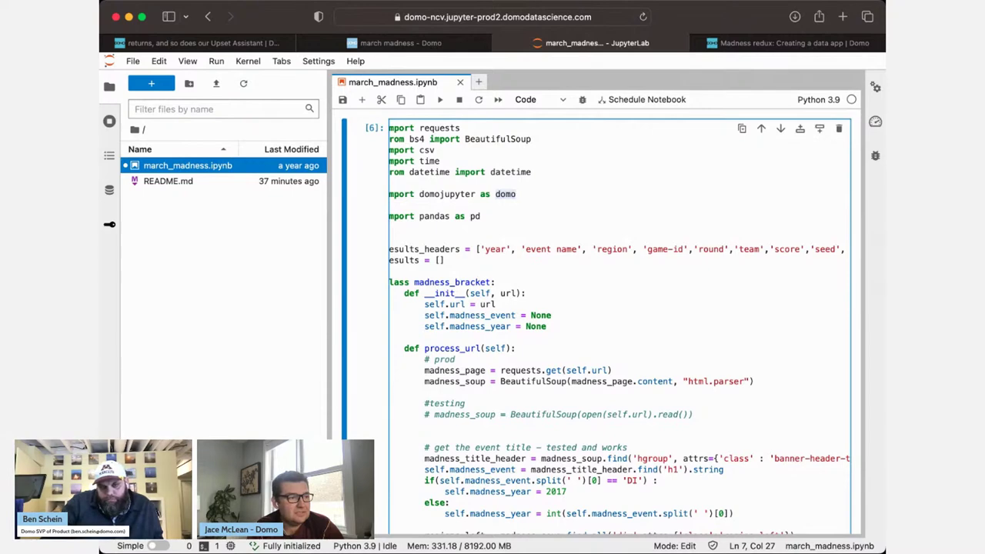
{"action": "scroll", "coordinate": [600, 323], "scroll_direction": "down", "scroll_amount": 5}
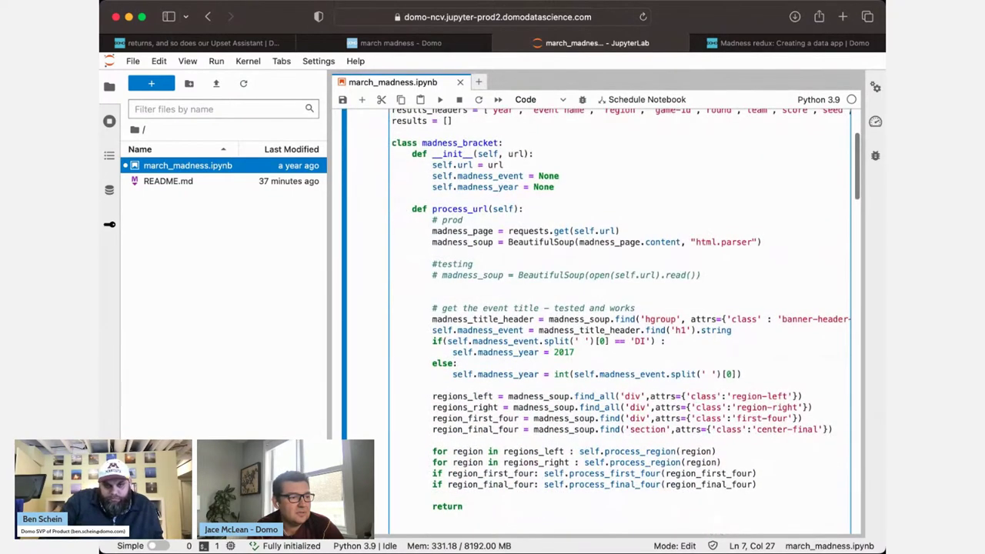
{"action": "scroll", "coordinate": [600, 323], "scroll_direction": "up", "scroll_amount": 5}
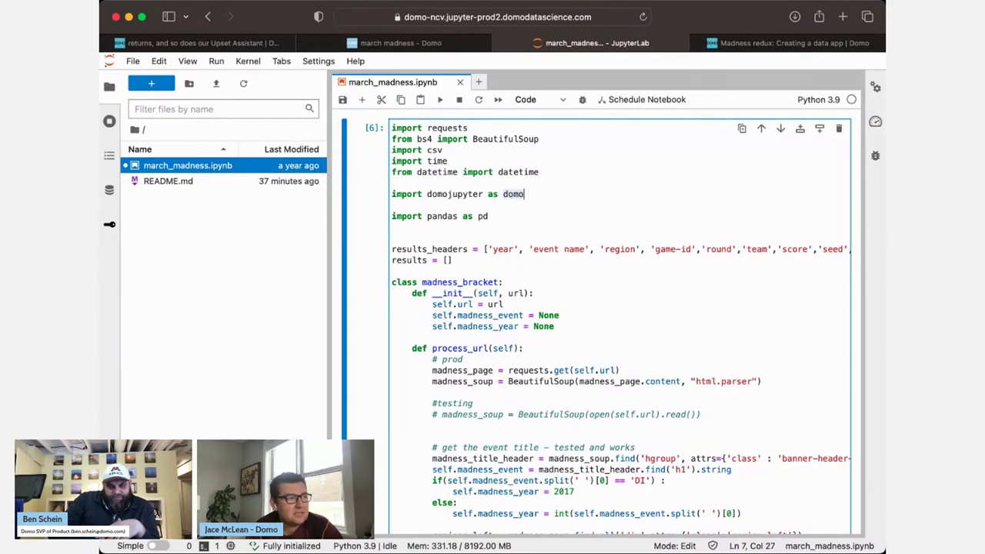
{"action": "key", "text": "ctrl+shift+Tab"}
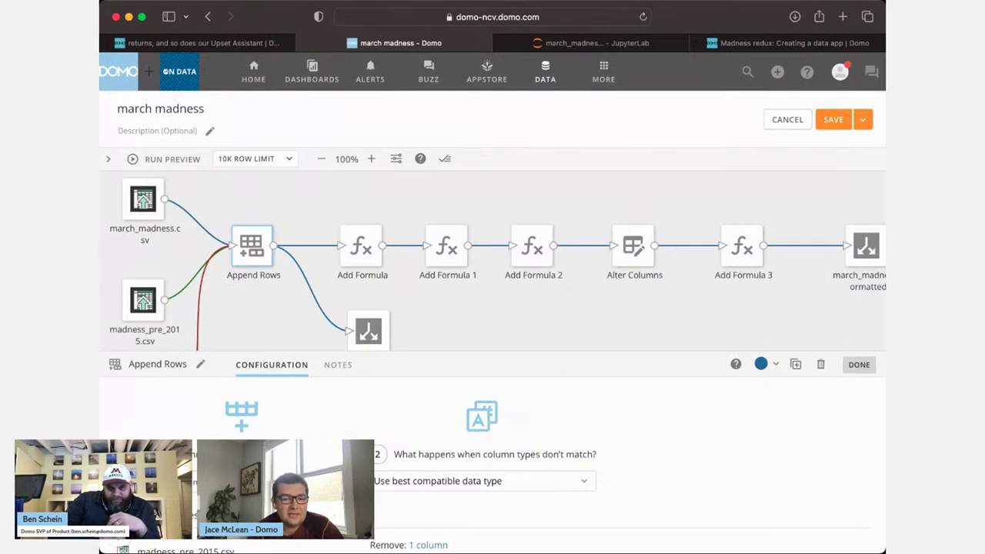
- Open the Add Formula step and scroll through its game link, round and region formulas
{"action": "mouse_move", "coordinate": [361, 247]}
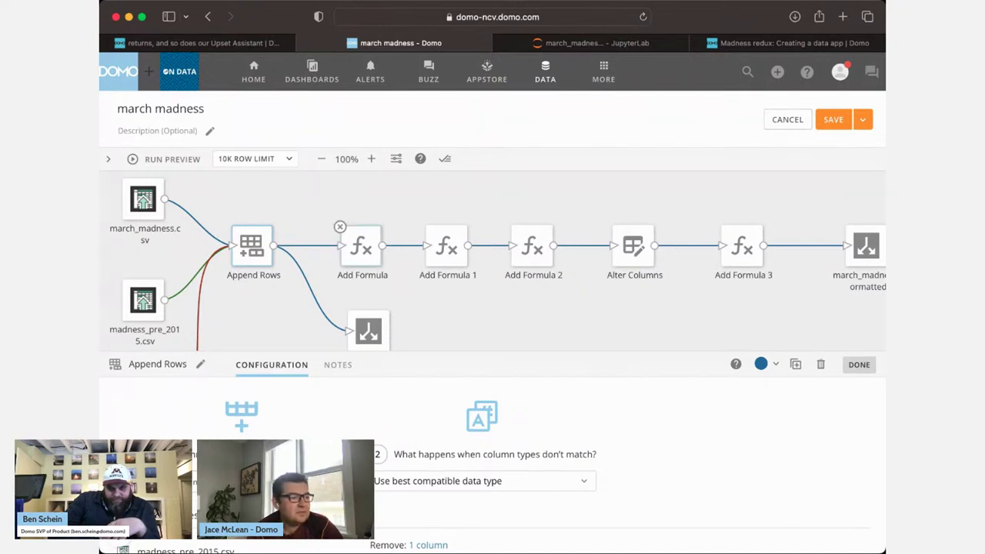
{"action": "left_click", "coordinate": [361, 246]}
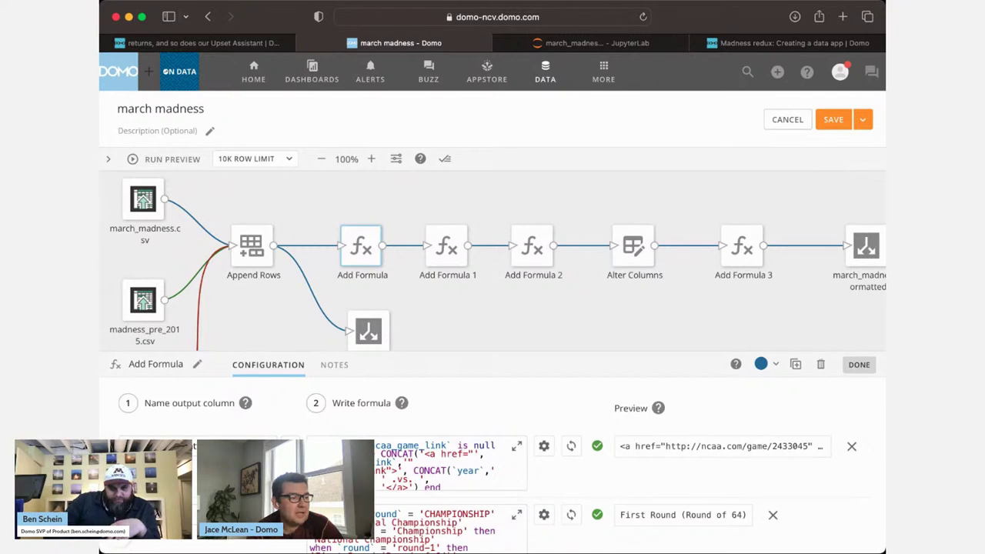
{"action": "scroll", "coordinate": [492, 462], "scroll_direction": "down", "scroll_amount": 3}
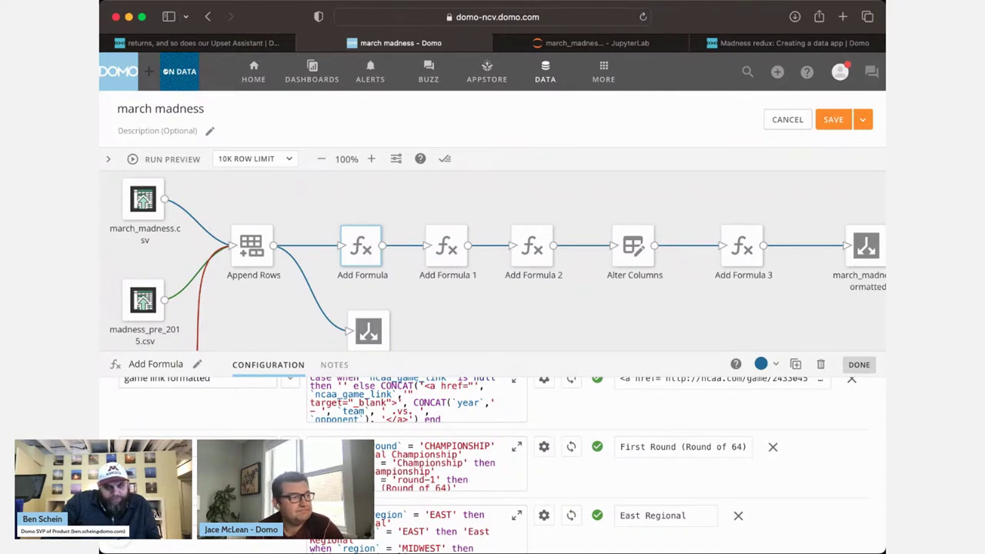
- Switch back to the article tab with the Duke-filtered Win % gauge and Games table
{"action": "left_click", "coordinate": [197, 43]}
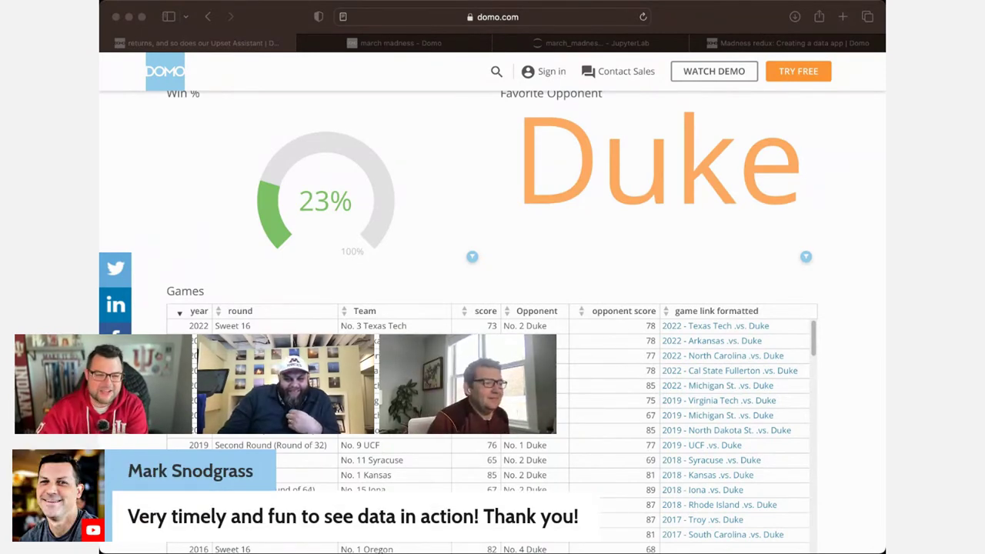
- Clear the Duke opponent filter and set the Team filter to Michigan State, searching 'Michigan st'
{"action": "scroll", "coordinate": [492, 308], "scroll_direction": "up", "scroll_amount": 3}
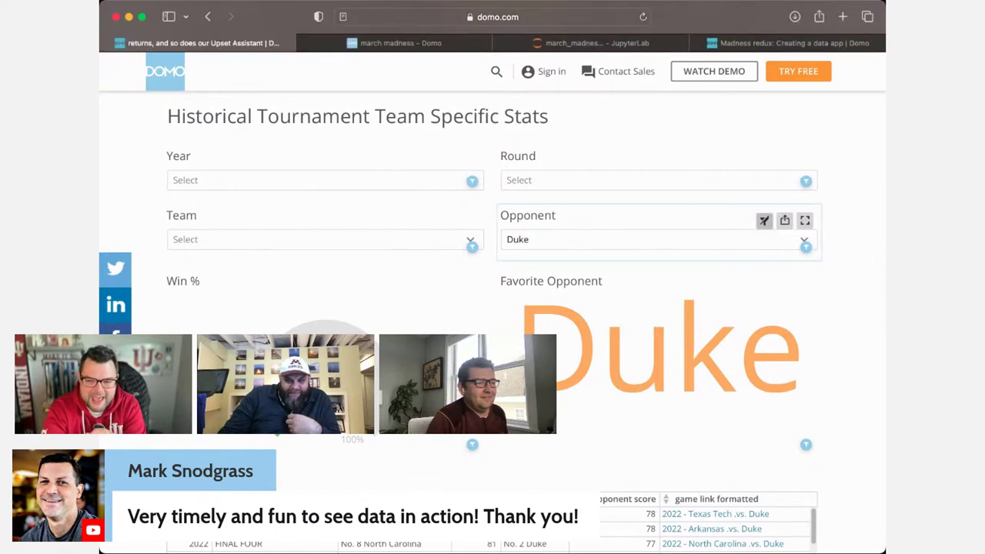
{"action": "left_click", "coordinate": [804, 240]}
{"action": "left_click", "coordinate": [323, 240]}
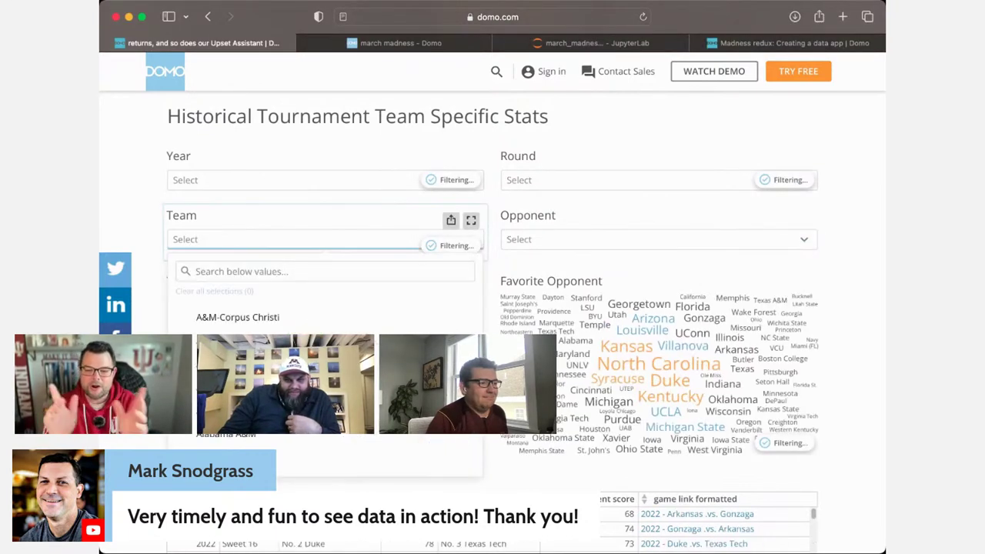
{"action": "type", "text": "Michigan st"}
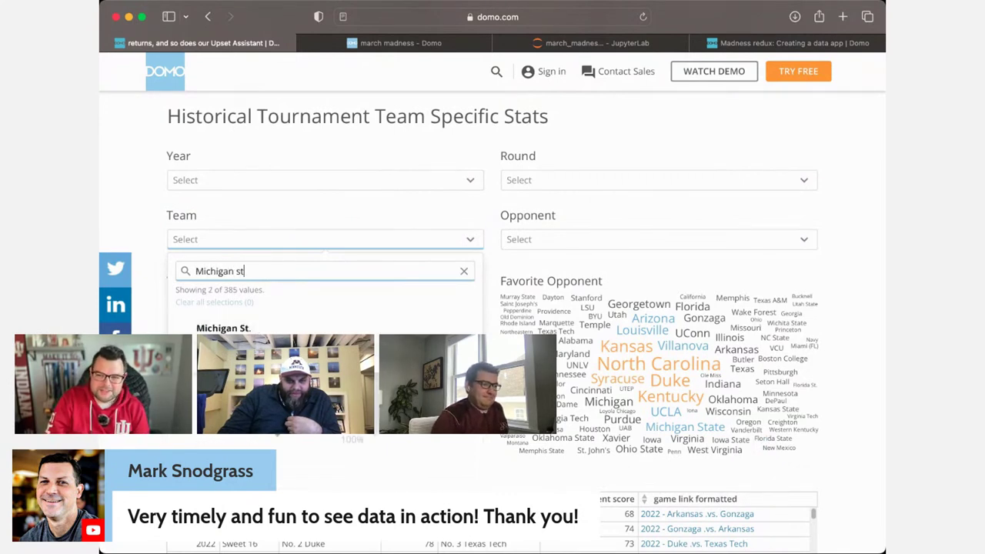
{"action": "left_click", "coordinate": [223, 343]}
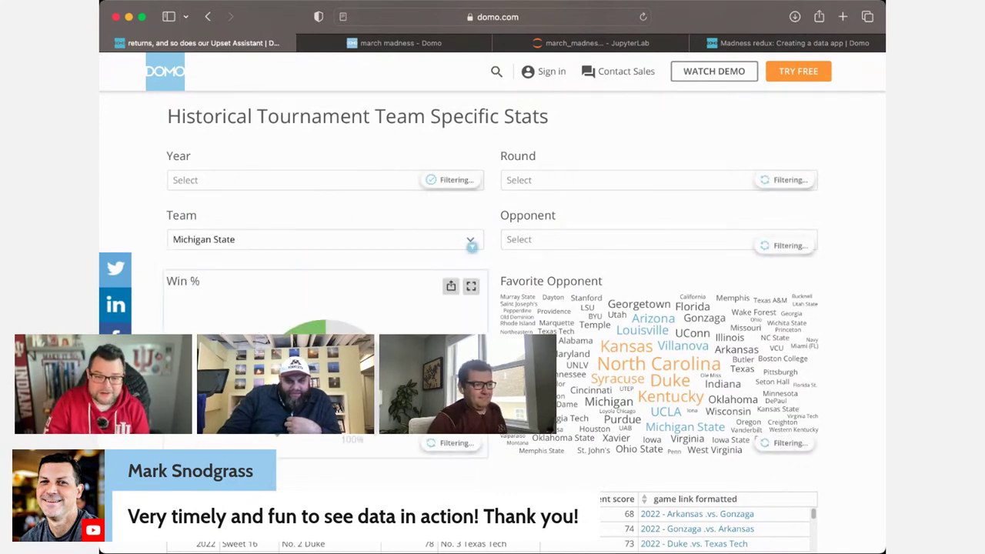